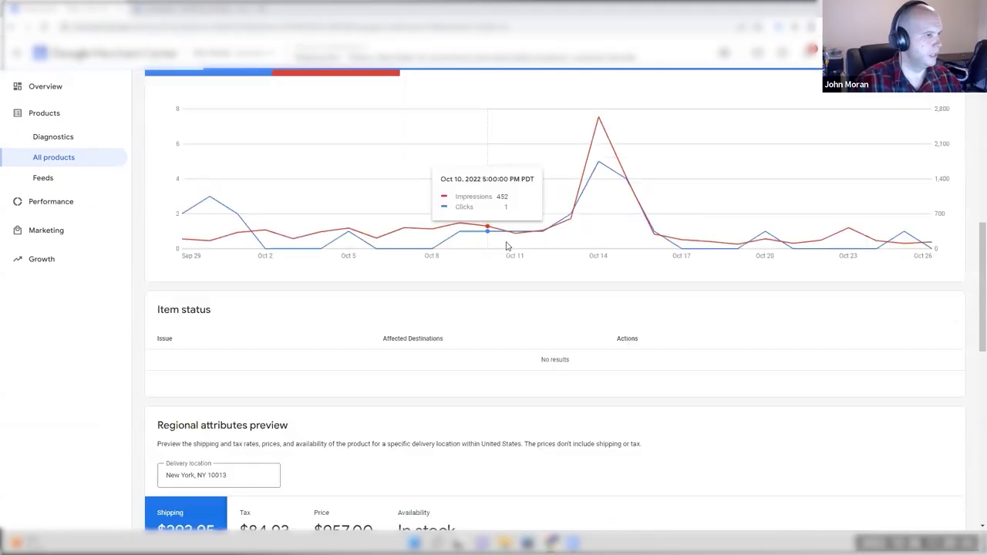
- Review the final attributes of the Shipping Box - 100pcs product, focusing on the wording of its title
{"action": "scroll", "coordinate": [507, 246], "scroll_direction": "down", "scroll_amount": 7}
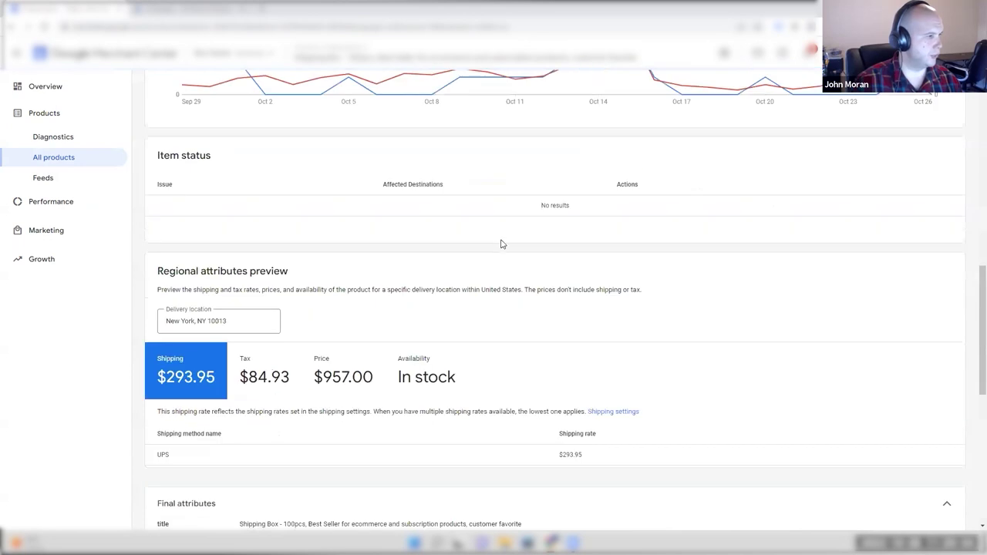
{"action": "scroll", "coordinate": [507, 246], "scroll_direction": "down", "scroll_amount": 1}
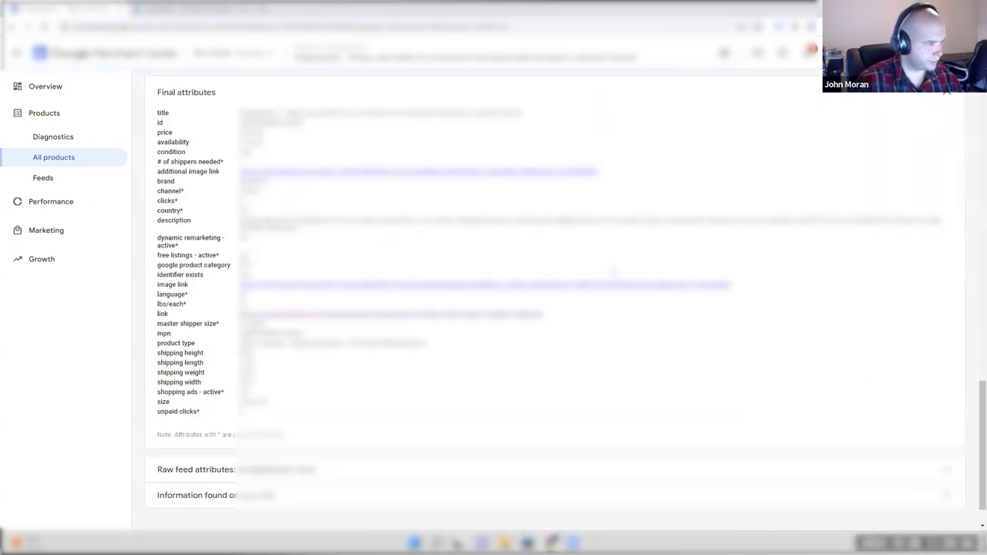
{"action": "scroll", "coordinate": [507, 246], "scroll_direction": "up", "scroll_amount": 1}
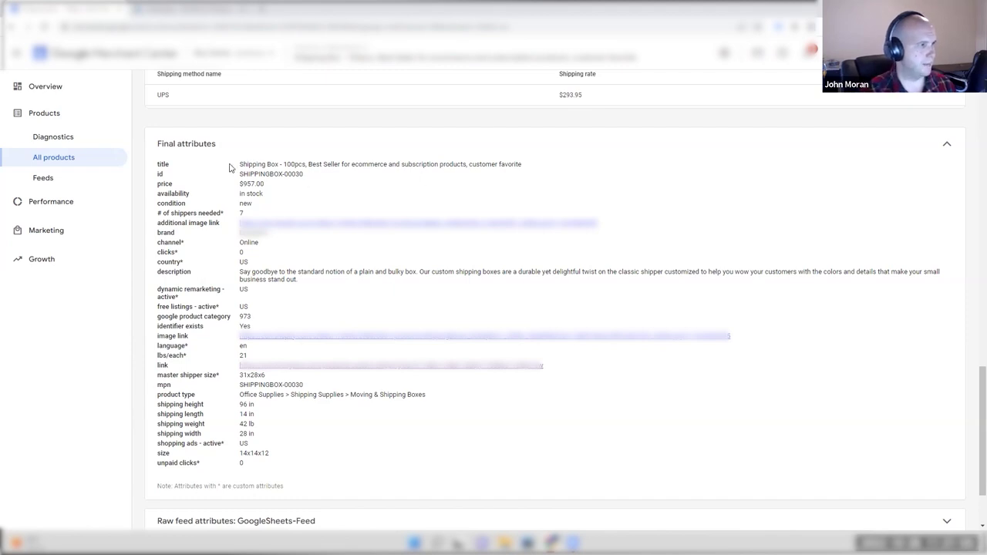
{"action": "left_click_drag", "start_coordinate": [233, 164], "coordinate": [529, 168]}
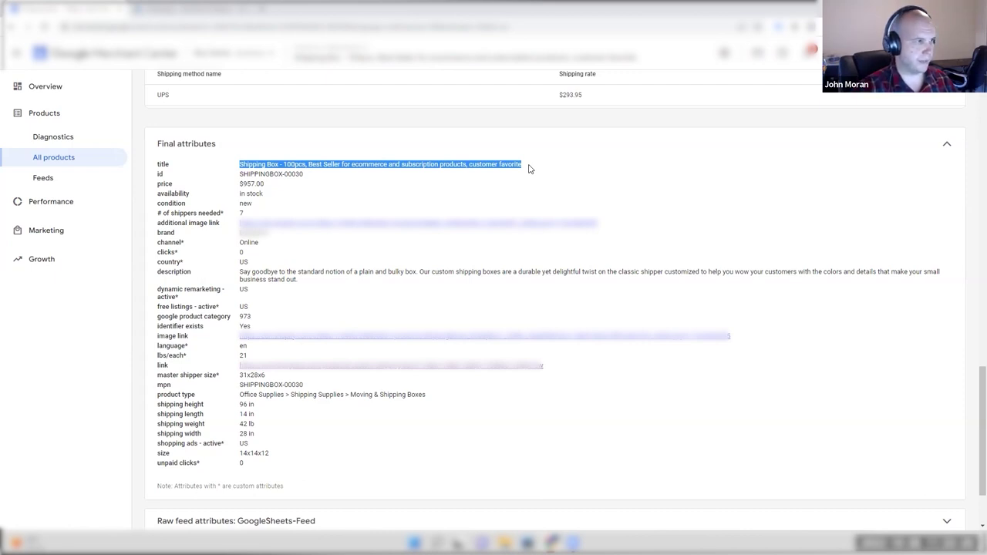
{"action": "left_click", "coordinate": [529, 168]}
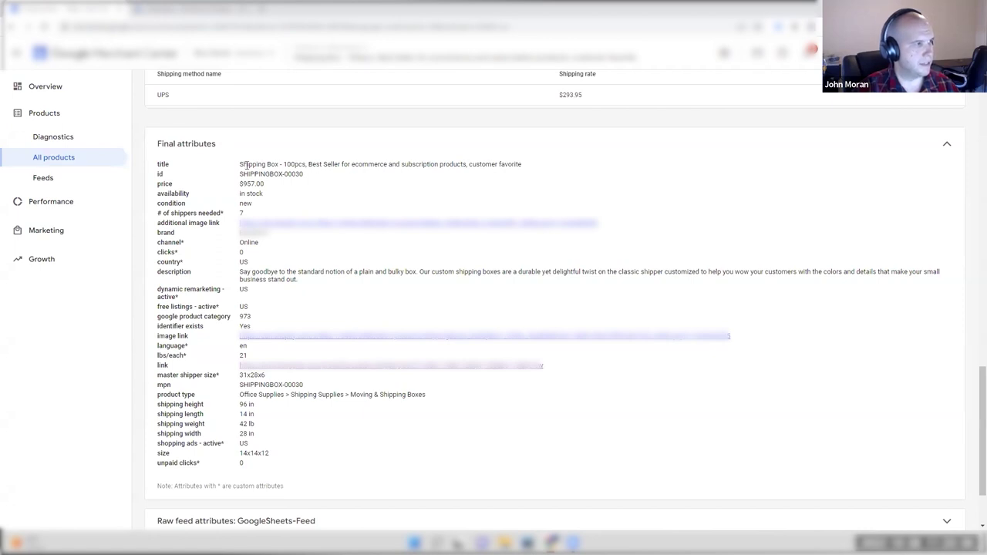
{"action": "left_click_drag", "start_coordinate": [239, 164], "coordinate": [523, 166]}
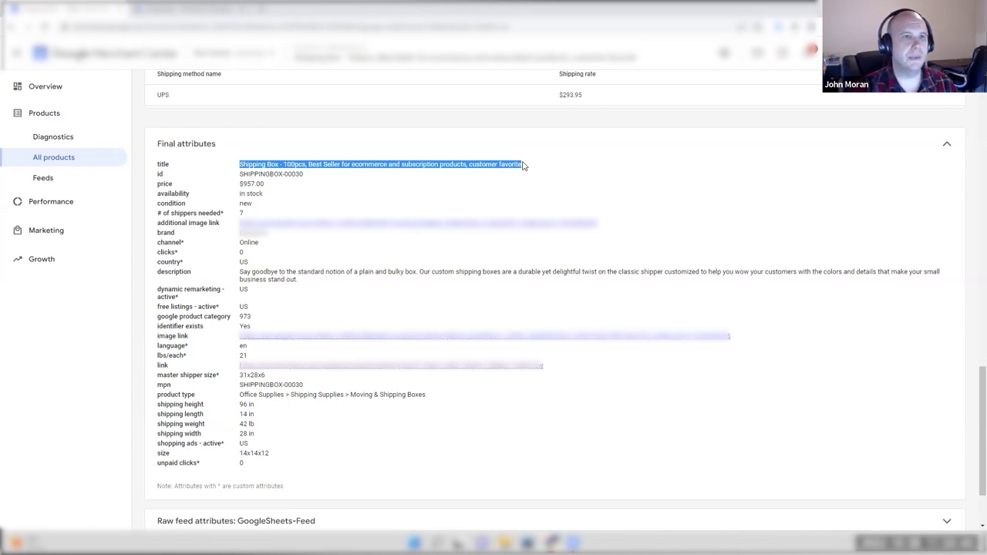
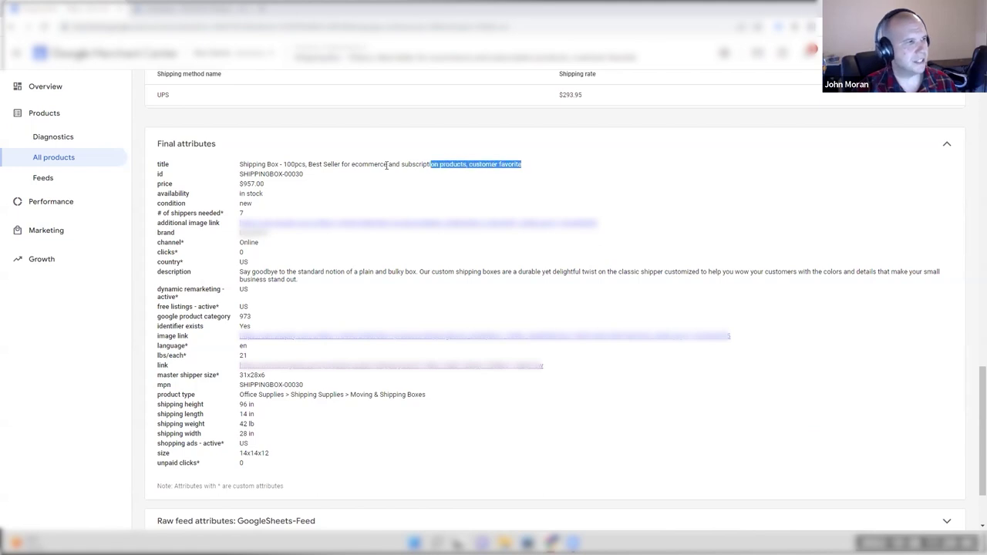
{"action": "left_click", "coordinate": [540, 169]}
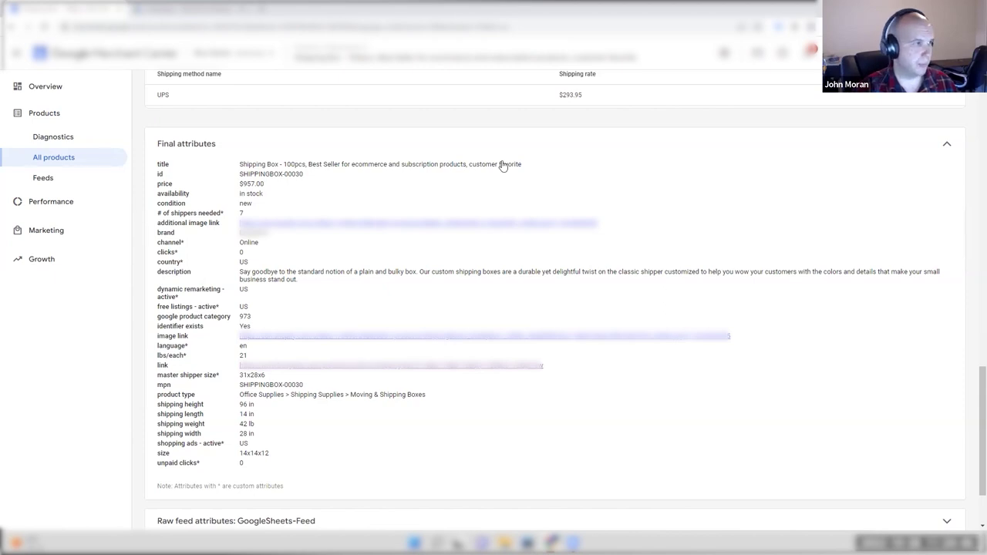
- Switch to Google Ads and show the products behind the General Sol8 listing group in the $1,750/day Performance Max campaign
{"action": "left_click", "coordinate": [201, 8]}
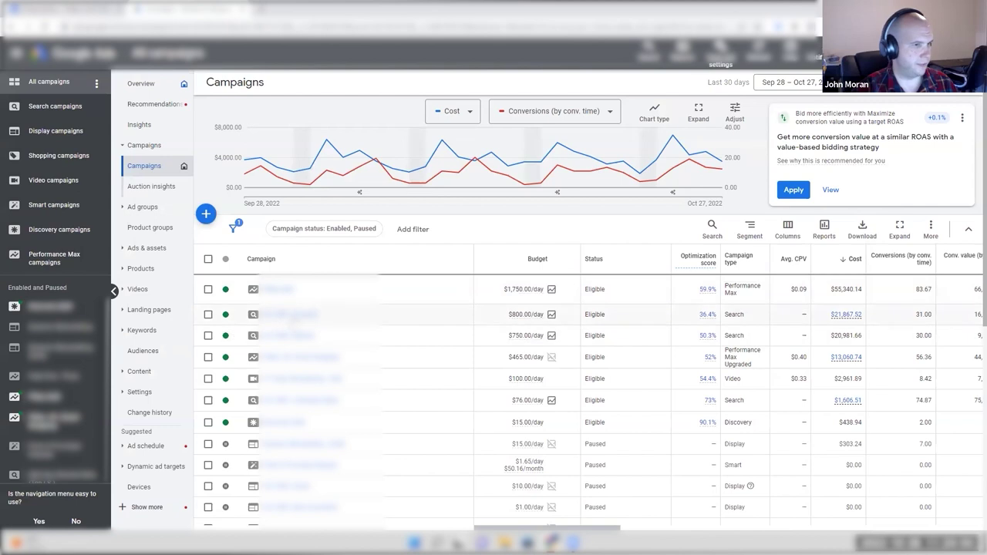
{"action": "left_click", "coordinate": [300, 289]}
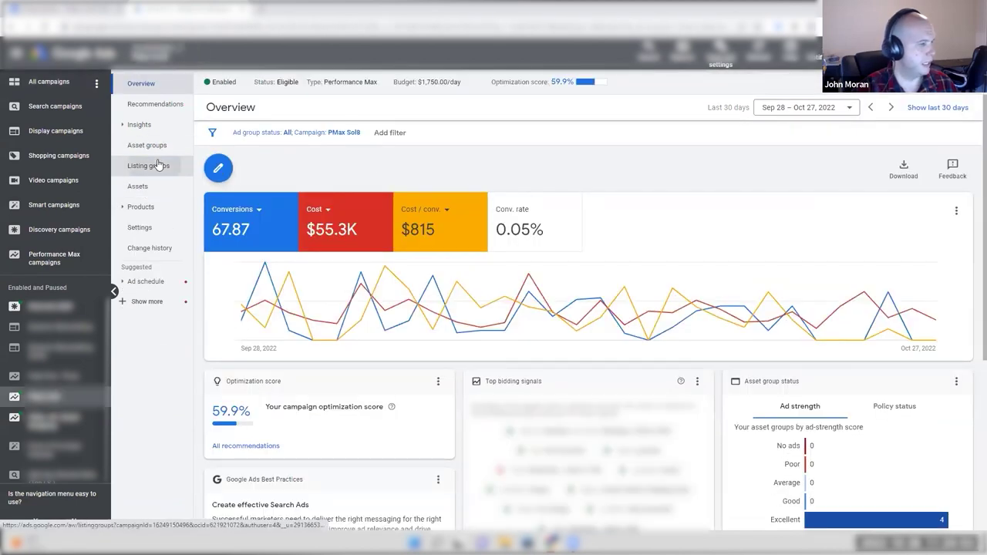
{"action": "left_click", "coordinate": [156, 165]}
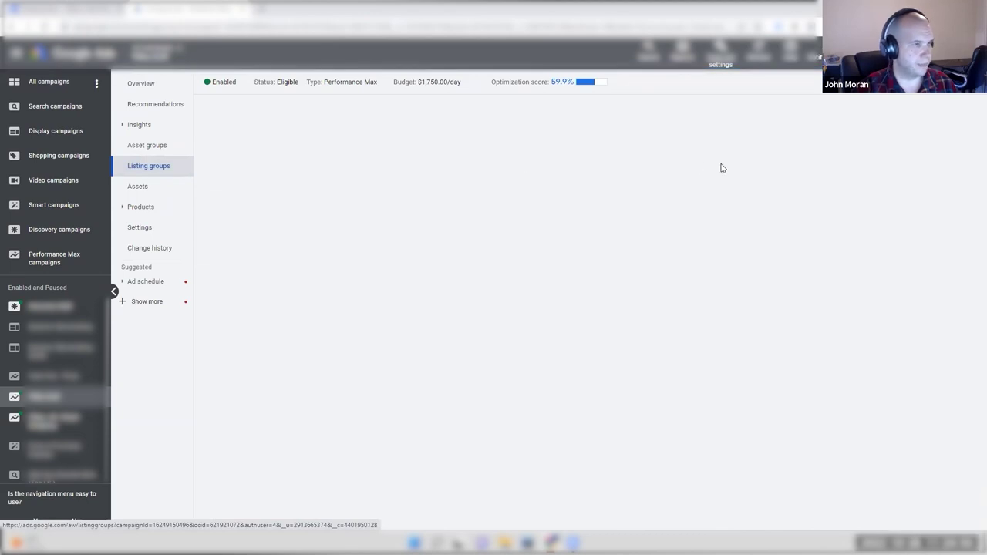
{"action": "left_click", "coordinate": [798, 164]}
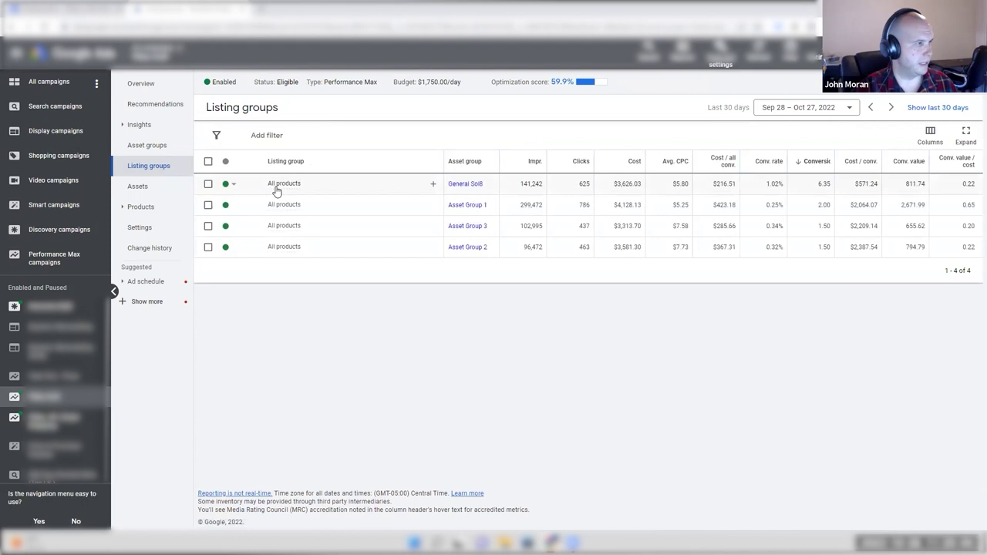
{"action": "mouse_move", "coordinate": [276, 190]}
{"action": "left_click", "coordinate": [349, 311]}
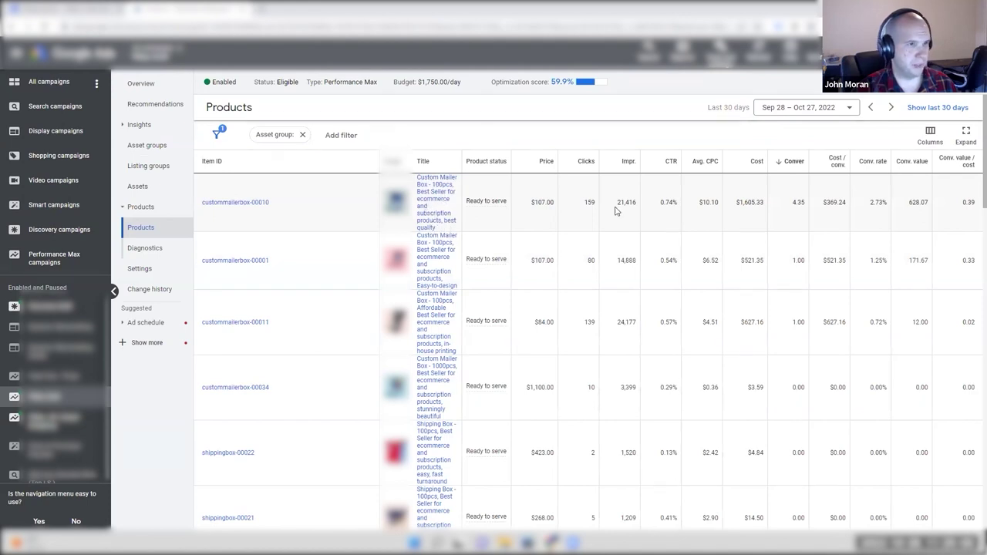
- Examine the conversions and cost of custommailerbox-00010 and compare the performance of the other products in the asset group
{"action": "double_click", "coordinate": [800, 204]}
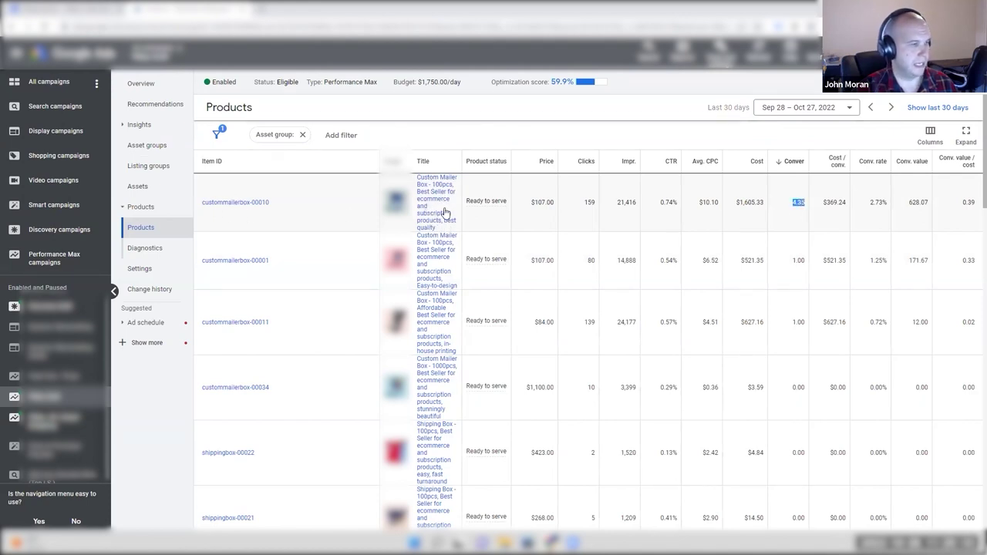
{"action": "left_click_drag", "start_coordinate": [736, 203], "coordinate": [761, 202]}
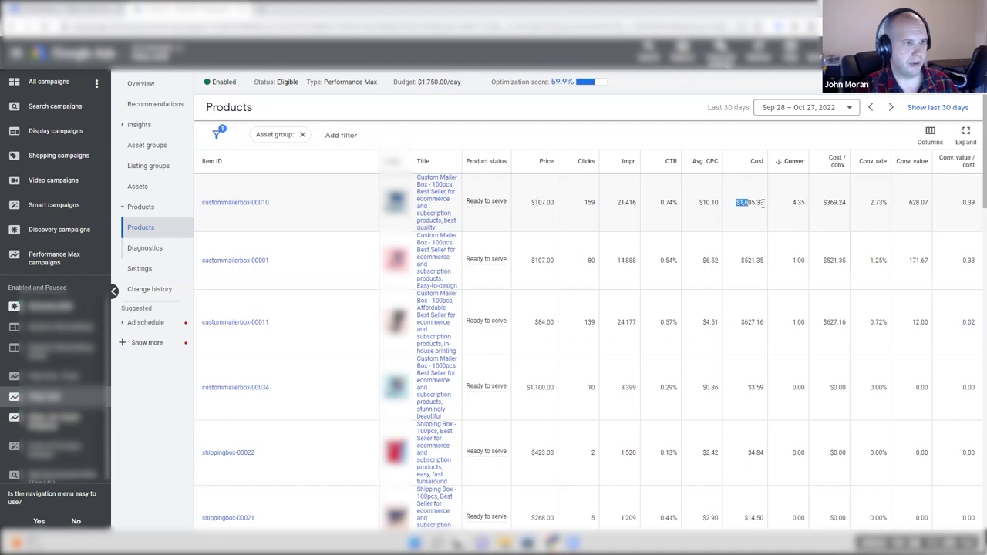
{"action": "double_click", "coordinate": [765, 205]}
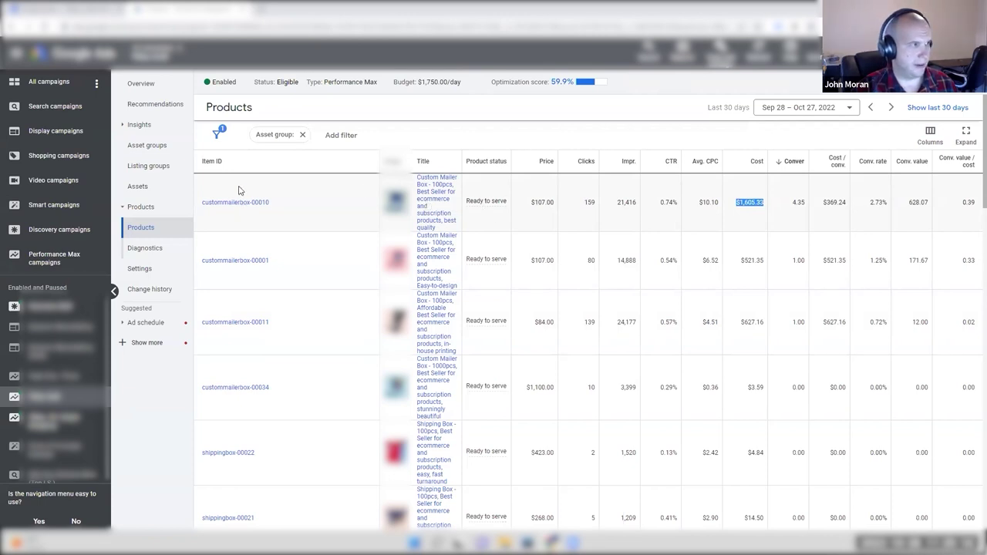
{"action": "scroll", "coordinate": [445, 215], "scroll_direction": "down", "scroll_amount": 5}
{"action": "scroll", "coordinate": [450, 240], "scroll_direction": "down", "scroll_amount": 15}
{"action": "scroll", "coordinate": [542, 243], "scroll_direction": "down", "scroll_amount": 10}
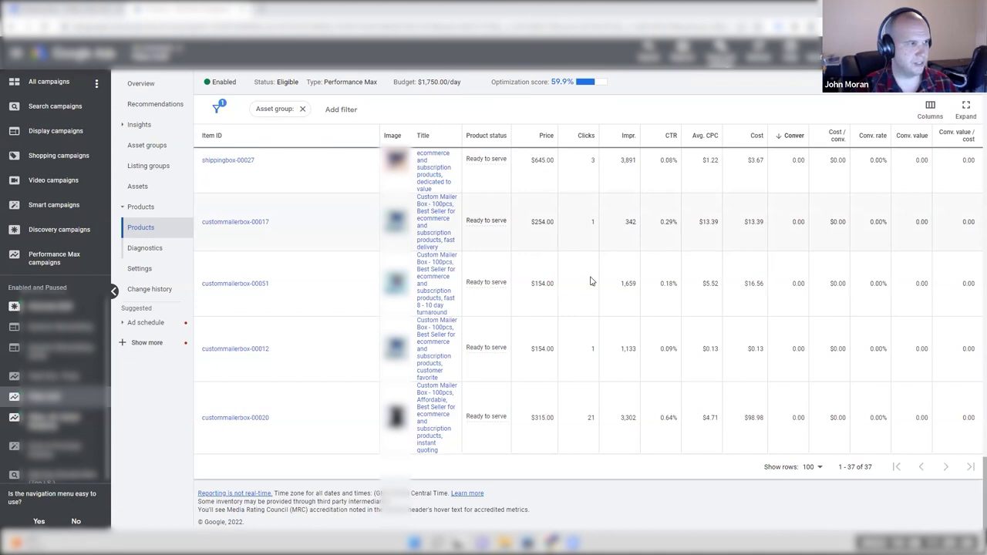
{"action": "scroll", "coordinate": [593, 276], "scroll_direction": "up", "scroll_amount": 2}
{"action": "scroll", "coordinate": [593, 277], "scroll_direction": "up", "scroll_amount": 10}
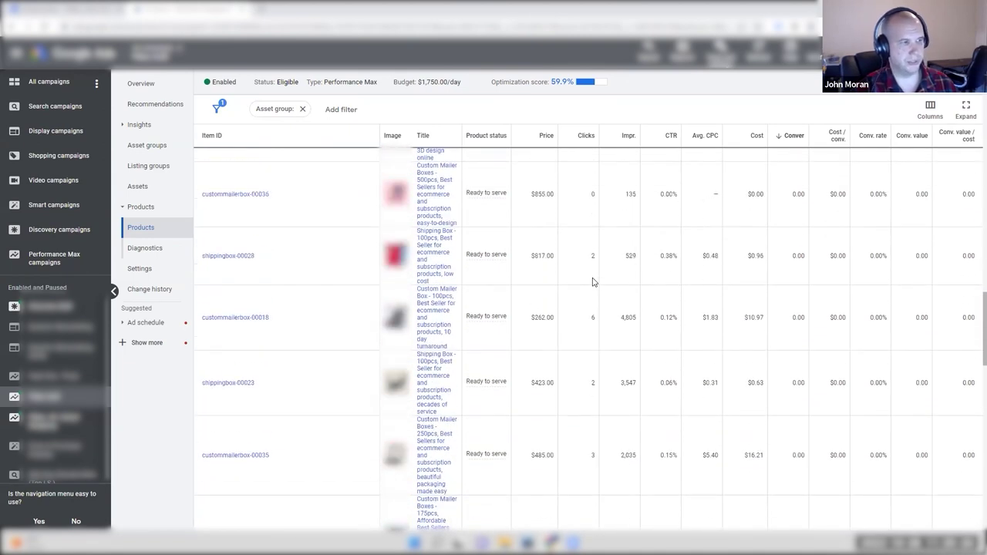
{"action": "scroll", "coordinate": [593, 281], "scroll_direction": "up", "scroll_amount": 10}
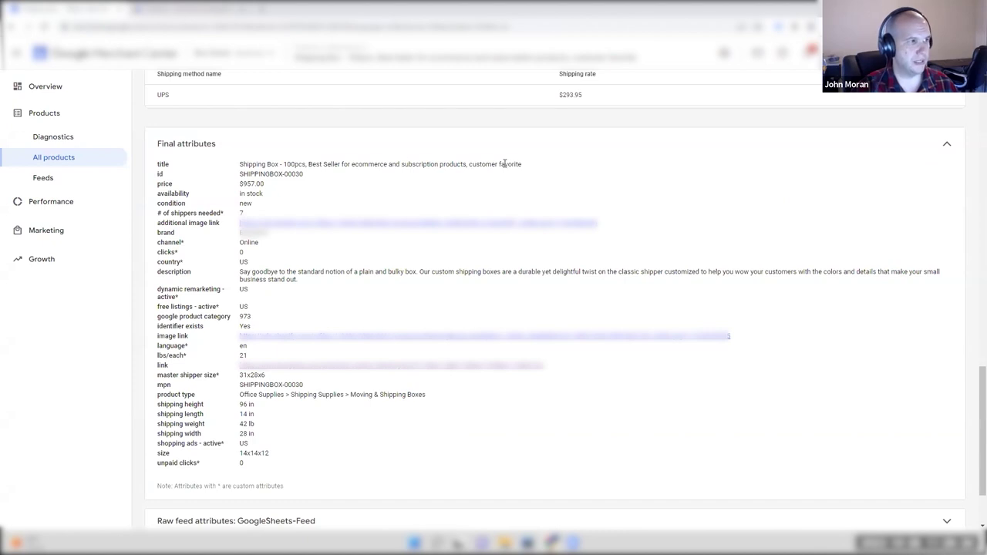
- Reread the Shipping Box title in Merchant Center from "Best Seller" onward and return to the product's summary
{"action": "left_click_drag", "start_coordinate": [320, 165], "coordinate": [523, 165]}
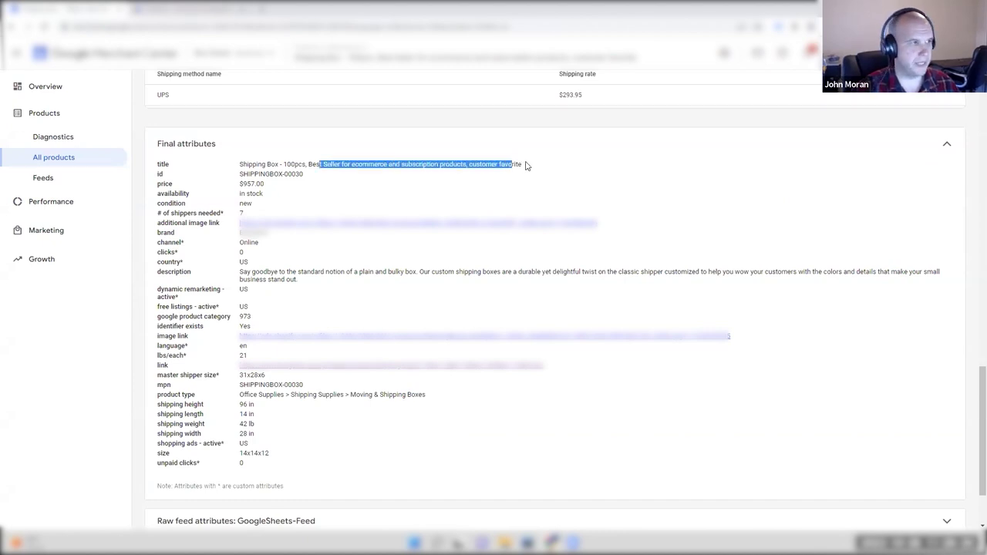
{"action": "left_click", "coordinate": [527, 167]}
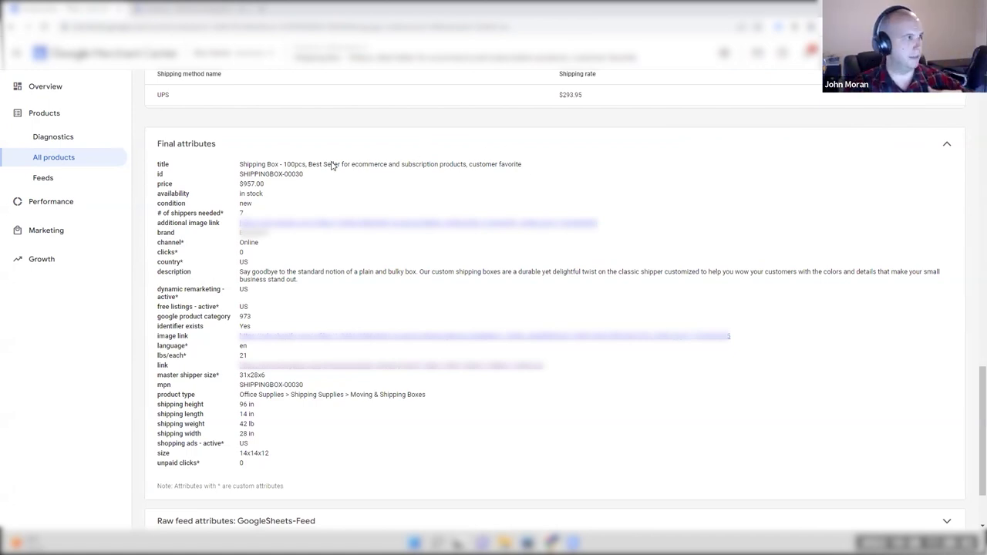
{"action": "scroll", "coordinate": [199, 154], "scroll_direction": "up", "scroll_amount": 10}
{"action": "scroll", "coordinate": [179, 124], "scroll_direction": "up", "scroll_amount": 4}
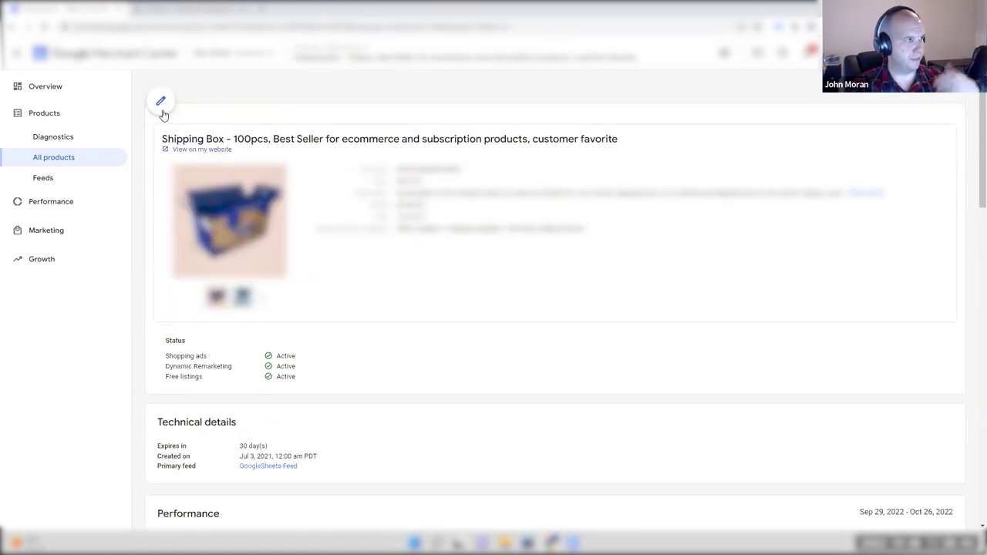
- Open the list of all products in Merchant Center and look over the listed items
{"action": "left_click", "coordinate": [69, 157]}
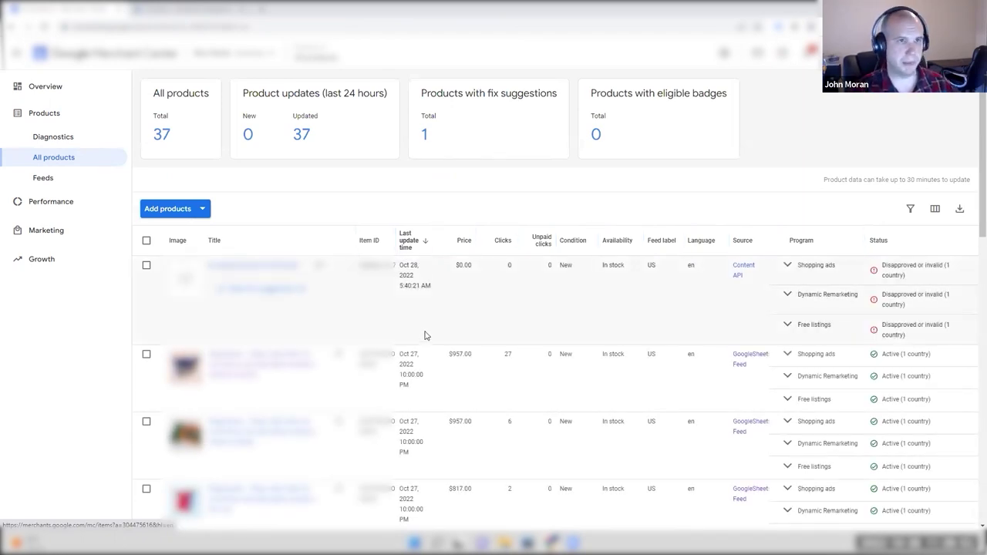
{"action": "scroll", "coordinate": [425, 335], "scroll_direction": "down", "scroll_amount": 2}
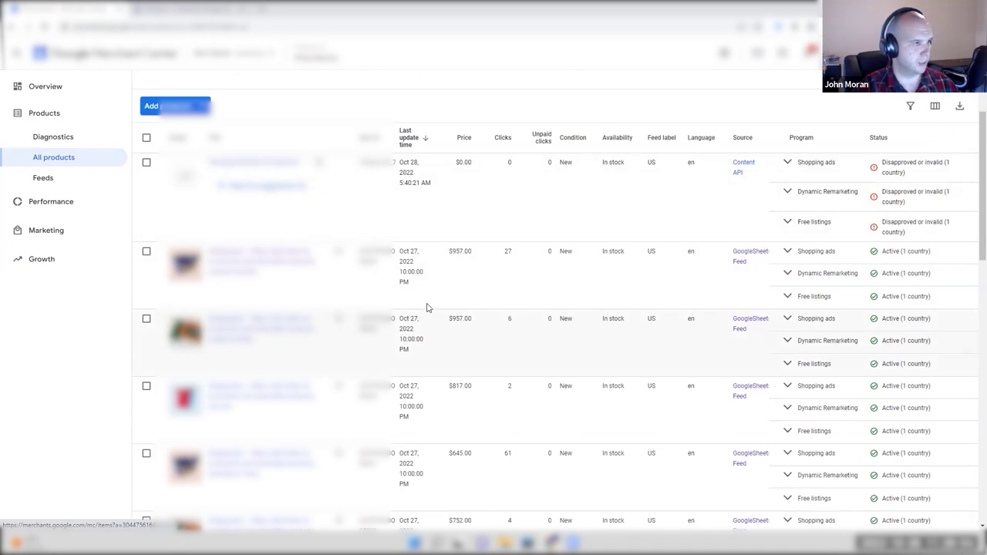
{"action": "scroll", "coordinate": [426, 309], "scroll_direction": "down", "scroll_amount": 1}
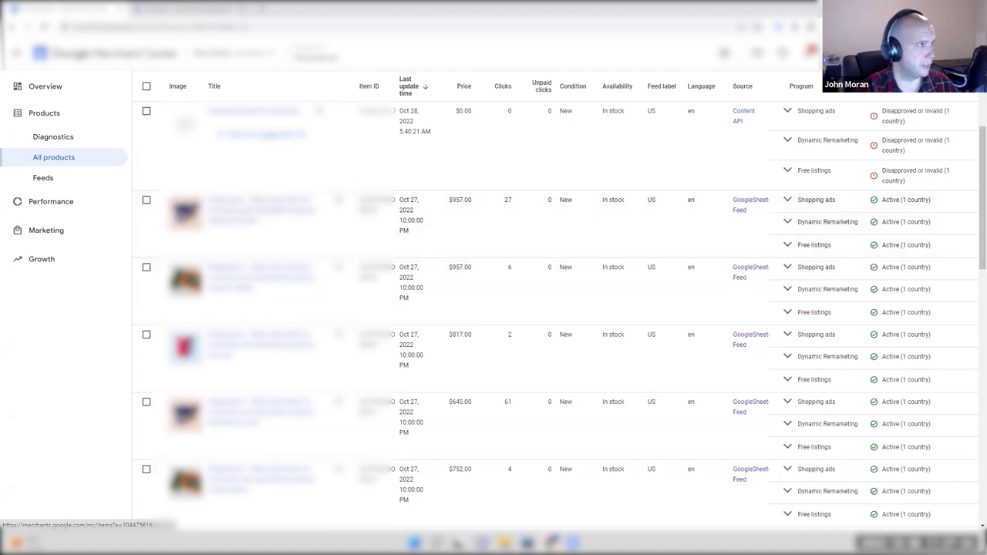
- Switch to Google Ads and open the details of a custom mailer box from the campaign's products list
{"action": "key", "text": "ctrl+Tab"}
{"action": "left_click", "coordinate": [436, 192]}
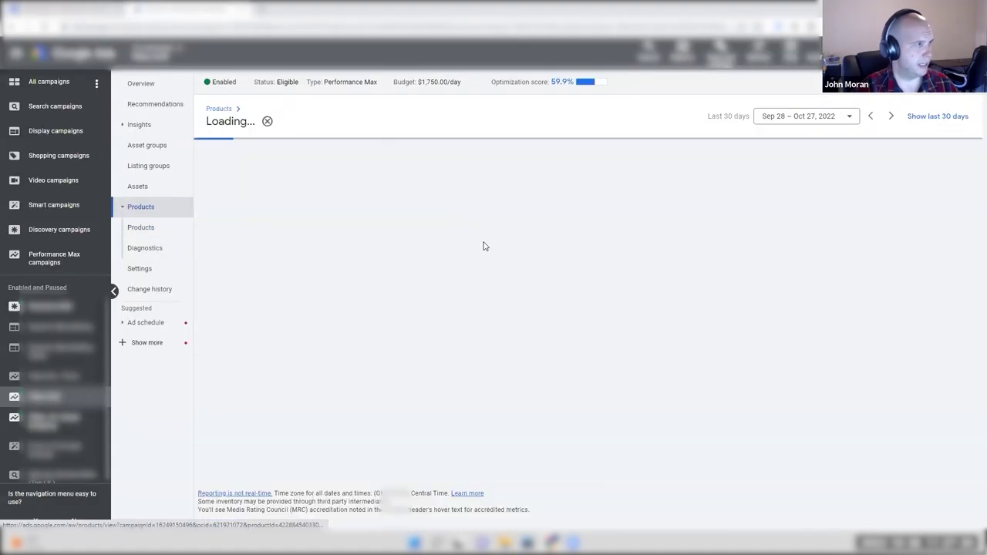
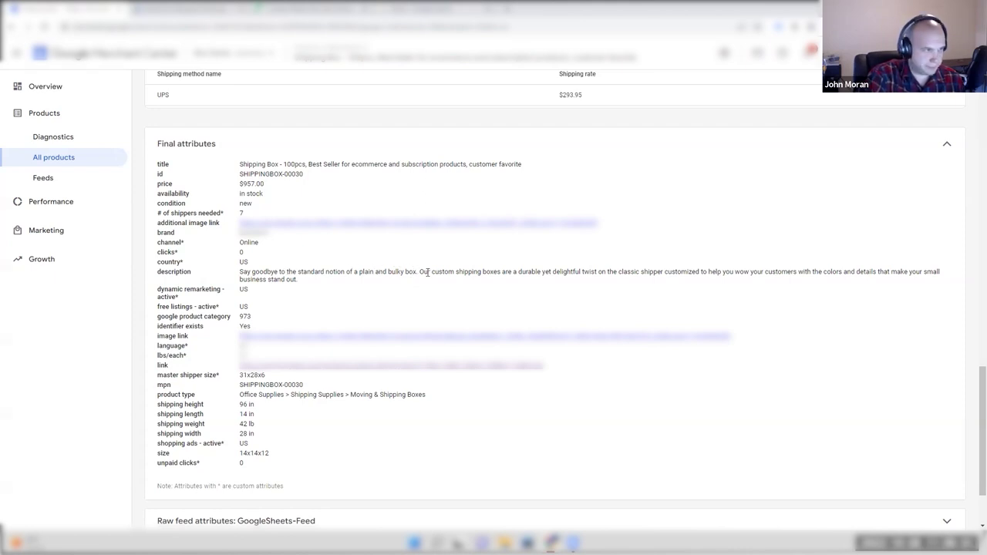
- Examine the Shipping Box description in Merchant Center for descriptive terms such as "durable" and "customized", comparing it with the title
{"action": "left_click_drag", "start_coordinate": [438, 272], "coordinate": [541, 271]}
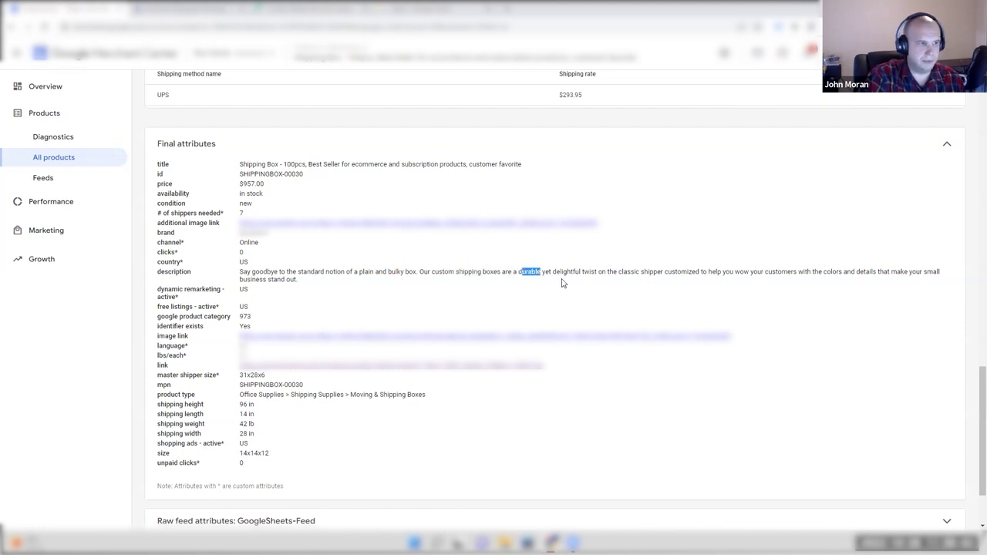
{"action": "left_click_drag", "start_coordinate": [672, 271], "coordinate": [698, 272]}
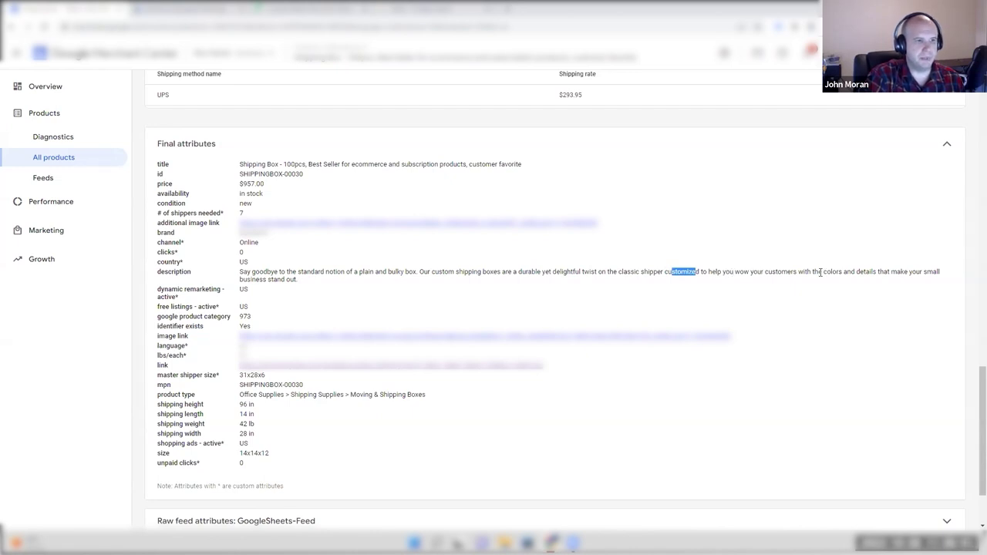
{"action": "left_click_drag", "start_coordinate": [260, 279], "coordinate": [314, 280]}
{"action": "left_click", "coordinate": [304, 283]}
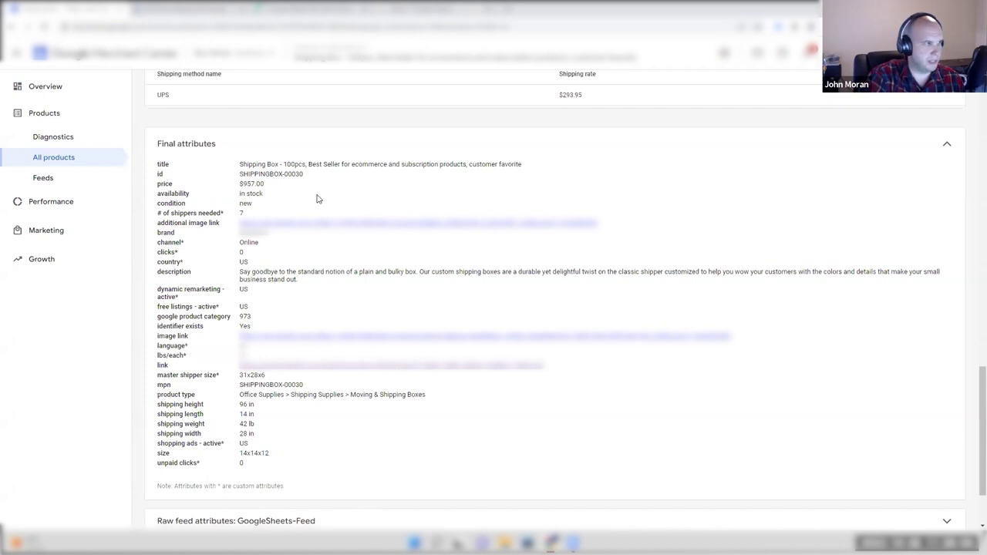
{"action": "left_click_drag", "start_coordinate": [291, 172], "coordinate": [158, 164]}
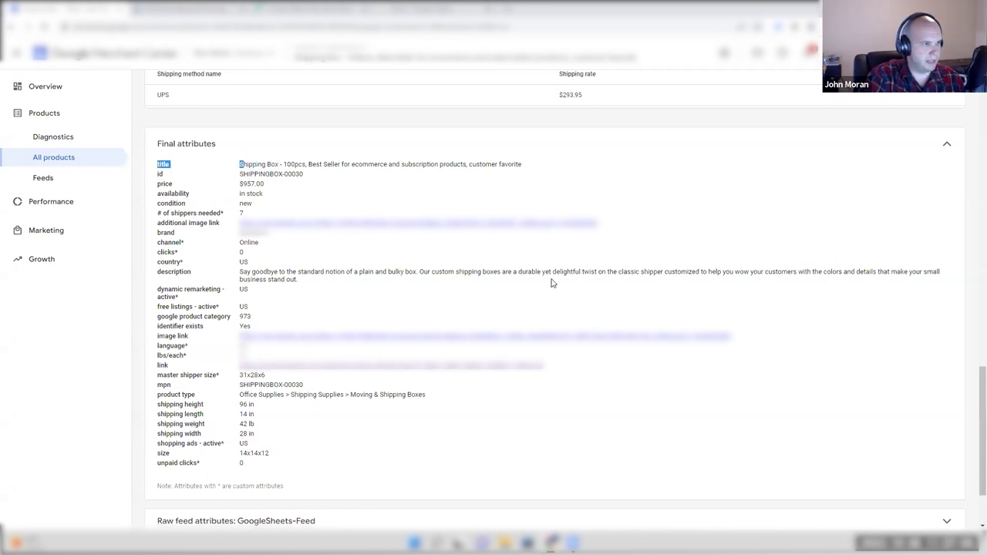
{"action": "left_click", "coordinate": [642, 271]}
{"action": "left_click_drag", "start_coordinate": [438, 271], "coordinate": [509, 273]}
{"action": "left_click", "coordinate": [361, 271]}
{"action": "left_click_drag", "start_coordinate": [354, 272], "coordinate": [325, 272]}
{"action": "left_click_drag", "start_coordinate": [494, 272], "coordinate": [483, 272]}
{"action": "left_click", "coordinate": [454, 269]}
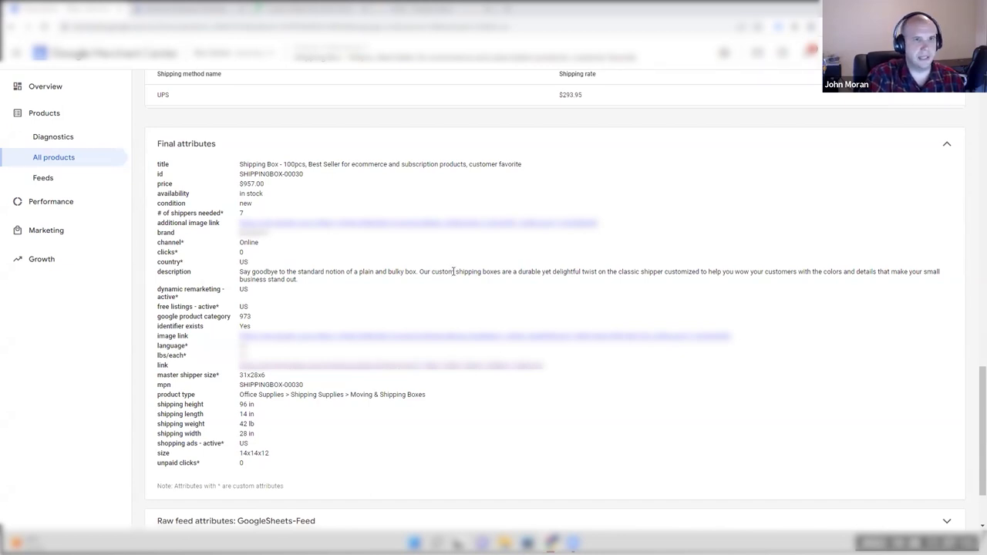
- Switch to Google Ads and review the Performance Max campaign's Insights, including its search categories
{"action": "left_click", "coordinate": [197, 9]}
{"action": "left_click", "coordinate": [137, 125]}
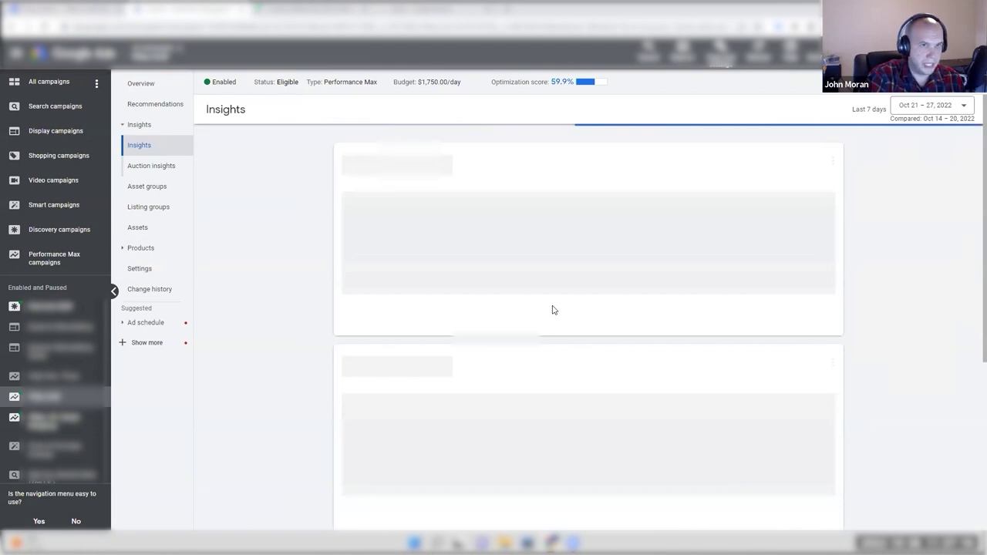
{"action": "scroll", "coordinate": [552, 310], "scroll_direction": "down", "scroll_amount": 5}
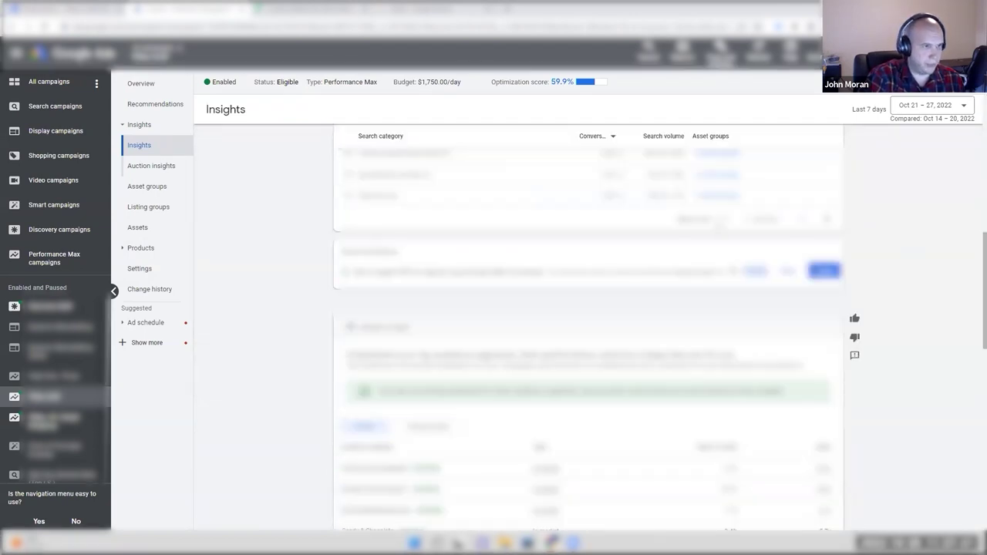
{"action": "scroll", "coordinate": [586, 323], "scroll_direction": "up", "scroll_amount": 1}
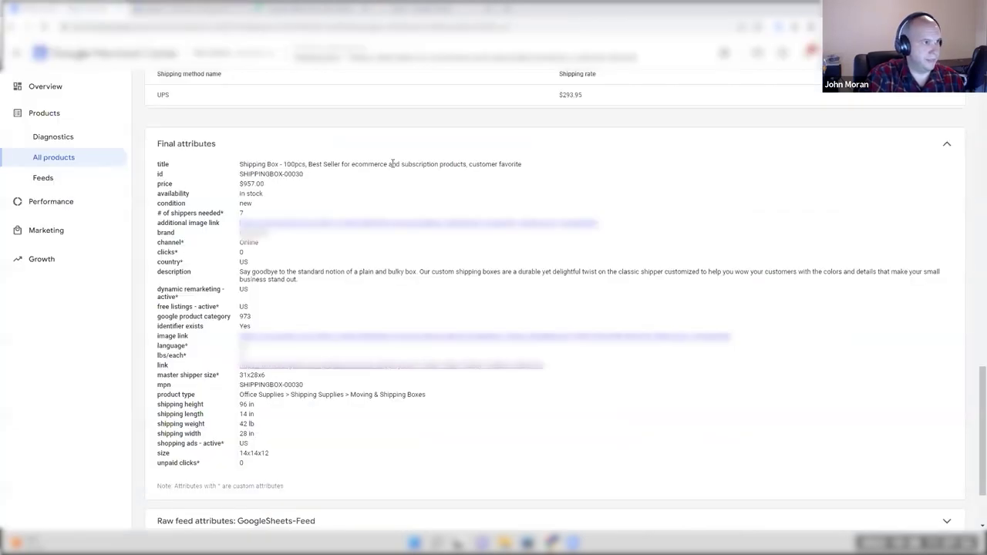
- Examine the Shipping Box title in Merchant Center, focusing on the "subscription products" wording
{"action": "left_click_drag", "start_coordinate": [390, 165], "coordinate": [461, 164]}
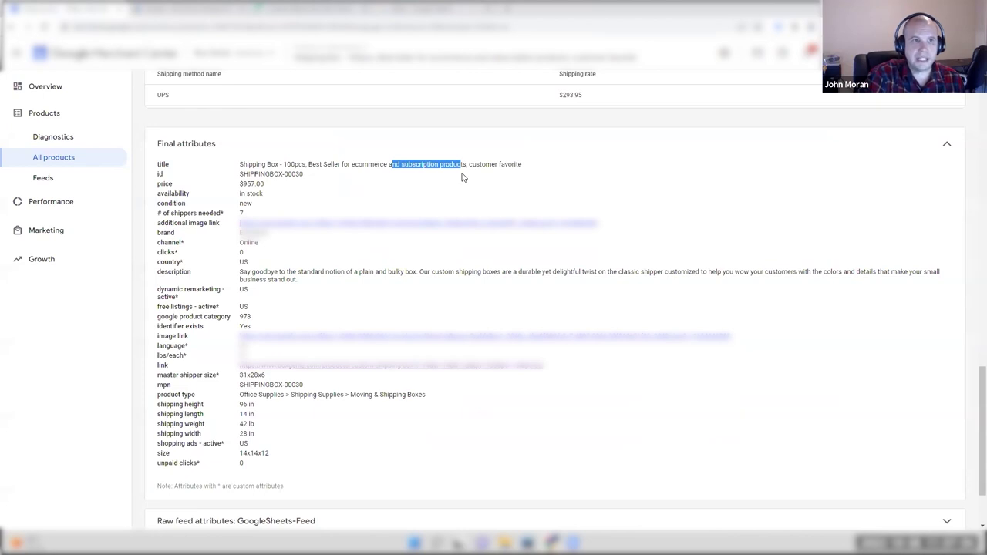
{"action": "left_click", "coordinate": [454, 171]}
{"action": "left_click_drag", "start_coordinate": [400, 164], "coordinate": [435, 164]}
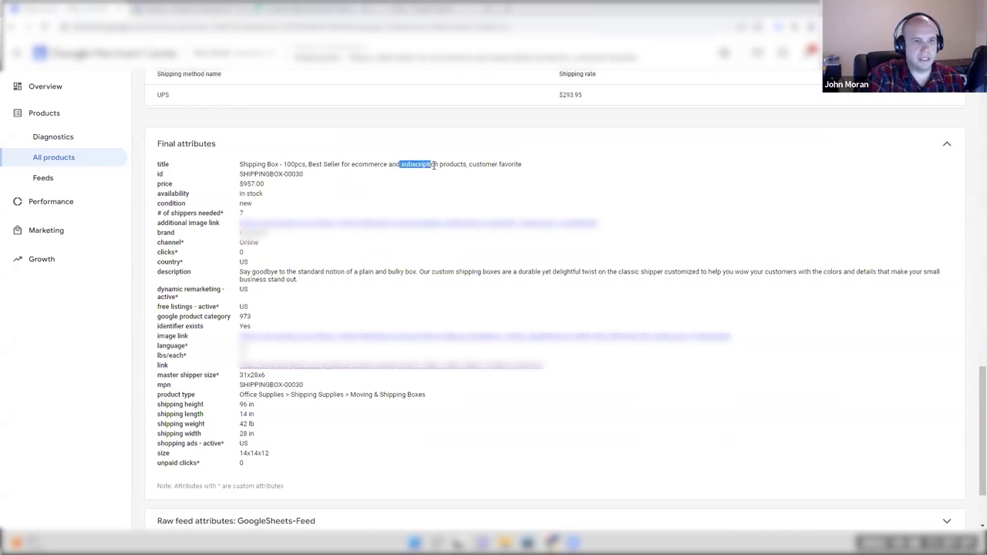
- Switch to Google Ads and review the search terms in the "custom boxes" subcategory of the campaign's Insights
{"action": "left_click", "coordinate": [169, 8]}
{"action": "left_click_drag", "start_coordinate": [369, 365], "coordinate": [400, 366]}
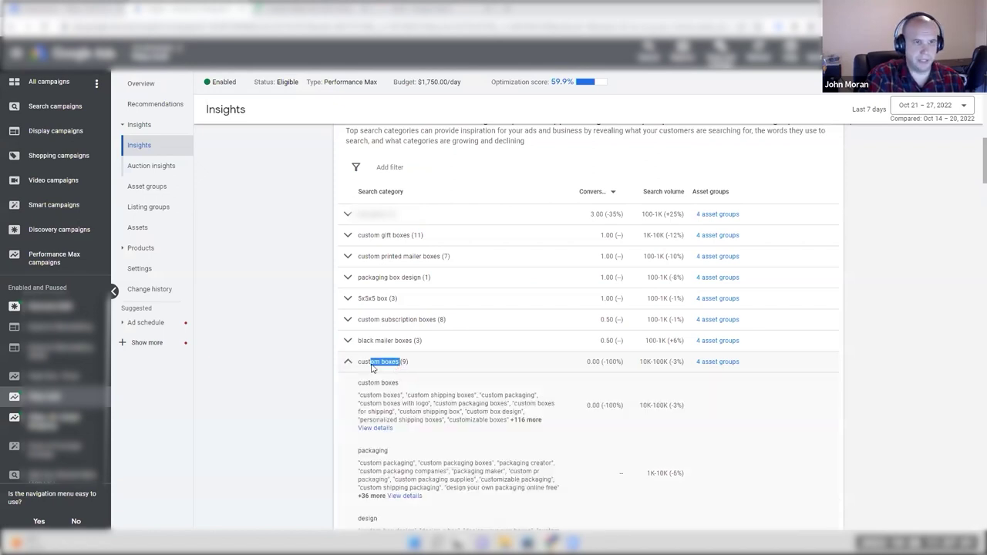
{"action": "left_click", "coordinate": [374, 429]}
{"action": "left_click", "coordinate": [416, 290]}
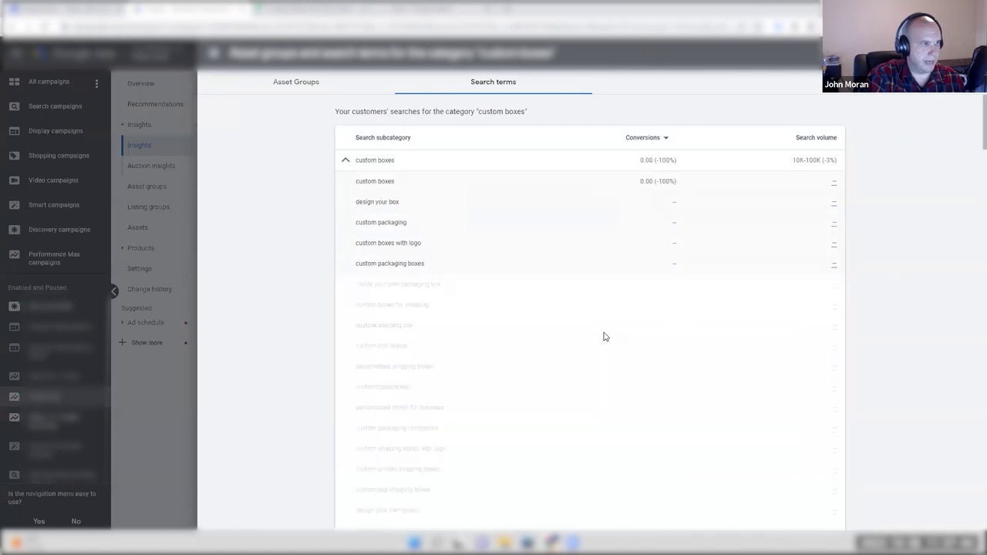
{"action": "scroll", "coordinate": [513, 317], "scroll_direction": "down", "scroll_amount": 1}
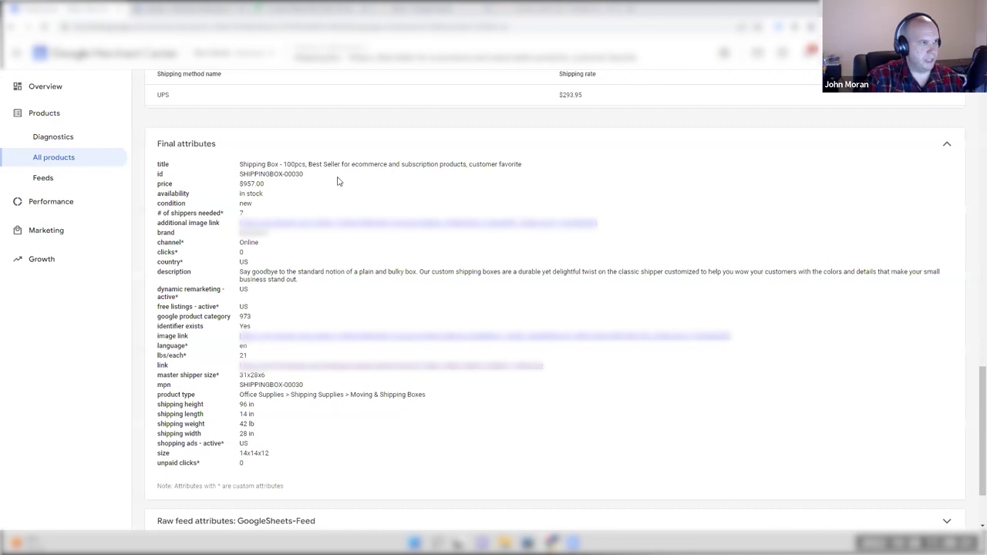
- Compare the Shipping Box title in Merchant Center with the "custom shipping boxes" wording in its description
{"action": "left_click_drag", "start_coordinate": [424, 164], "coordinate": [312, 164]}
{"action": "left_click_drag", "start_coordinate": [328, 272], "coordinate": [481, 287]}
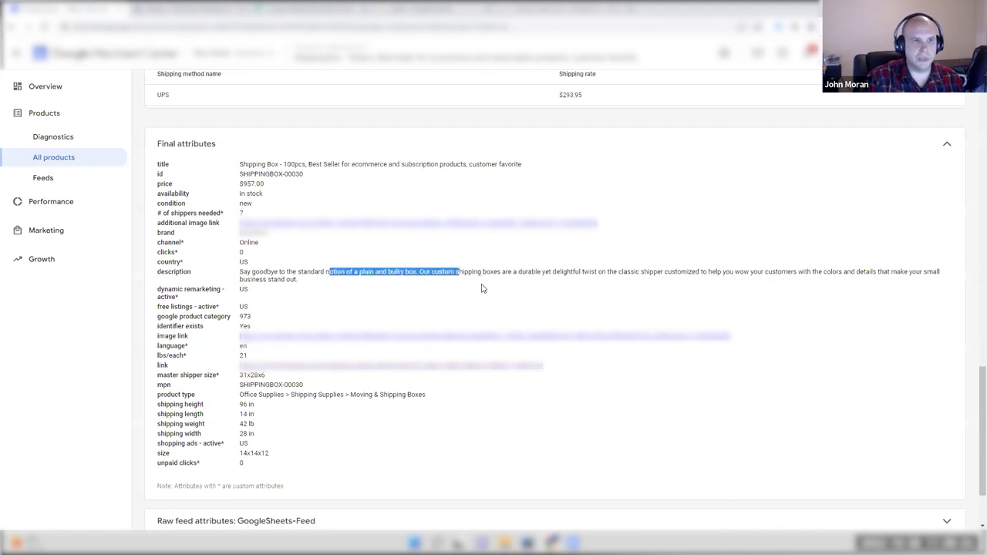
{"action": "left_click", "coordinate": [481, 288]}
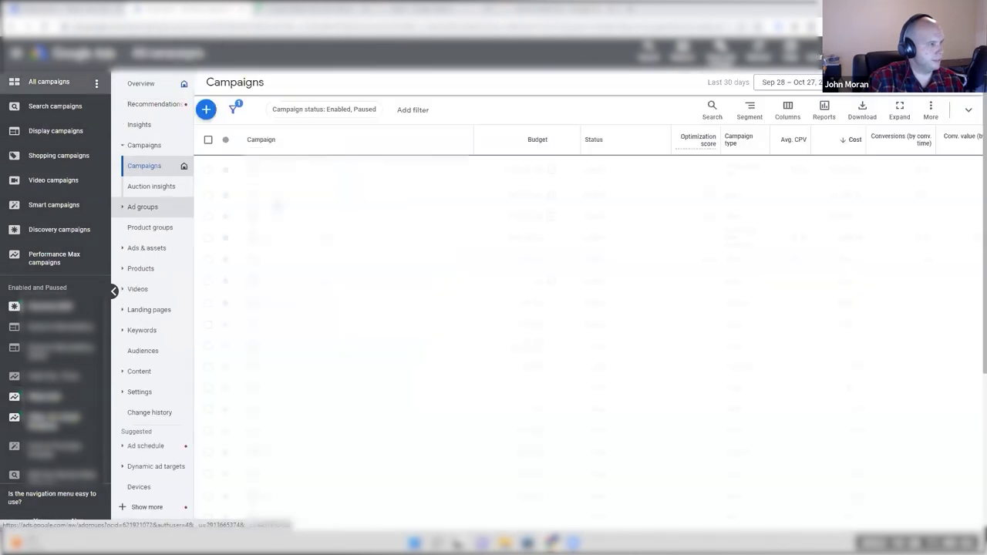
- Open the "Custom Mailer Box - 1000pcs" product from the Google Ads products list for all campaigns and show its additional attributes
{"action": "left_click", "coordinate": [141, 269]}
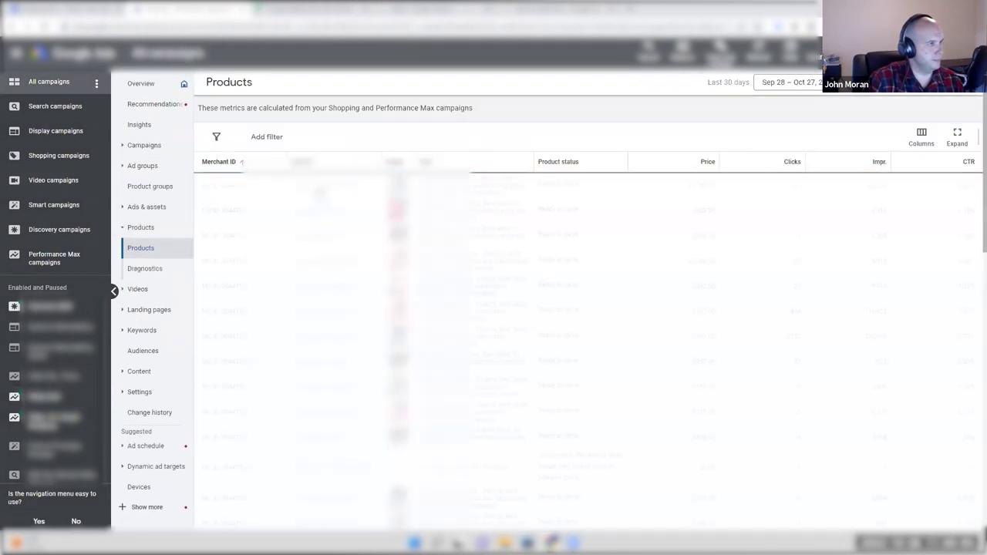
{"action": "left_click", "coordinate": [351, 255]}
{"action": "scroll", "coordinate": [612, 335], "scroll_direction": "down", "scroll_amount": 8}
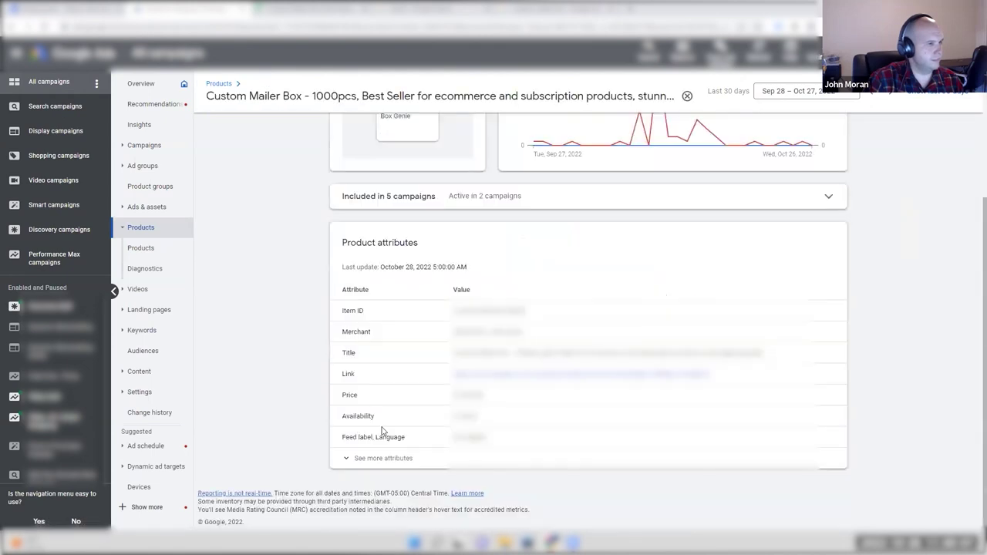
{"action": "left_click", "coordinate": [383, 459]}
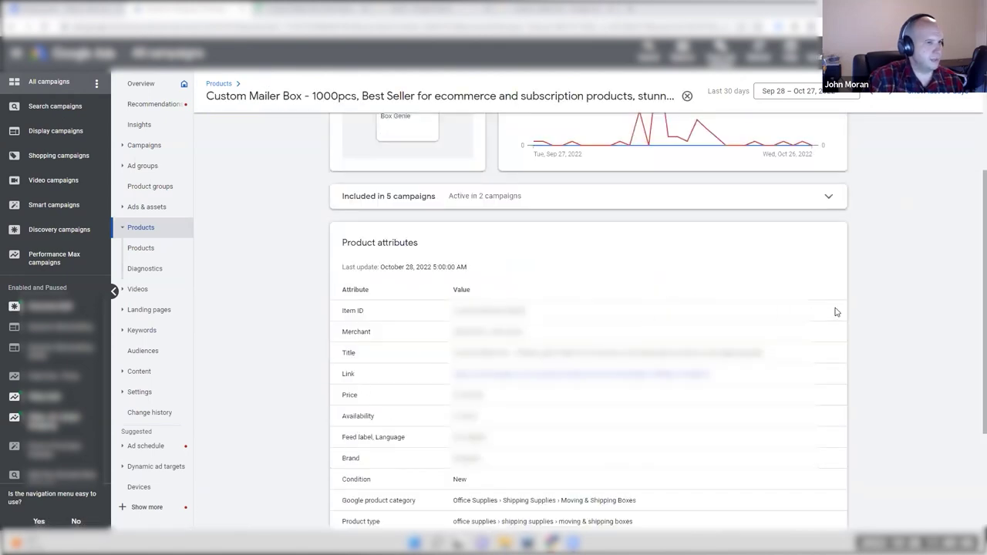
{"action": "scroll", "coordinate": [885, 304], "scroll_direction": "down", "scroll_amount": 2}
{"action": "scroll", "coordinate": [877, 322], "scroll_direction": "up", "scroll_amount": 1}
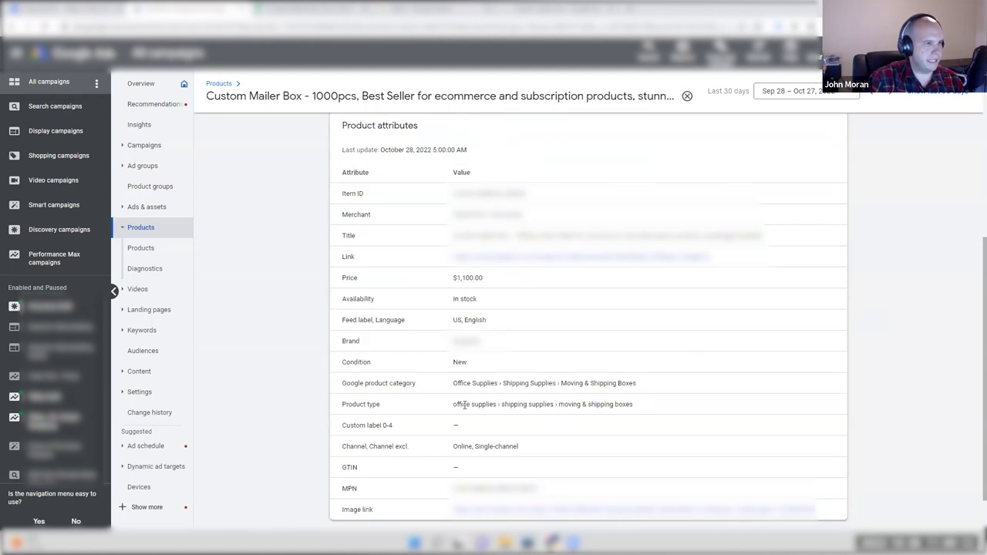
- Compare the Custom Mailer Box's product type with its Google product category, level by level
{"action": "triple_click", "coordinate": [682, 403]}
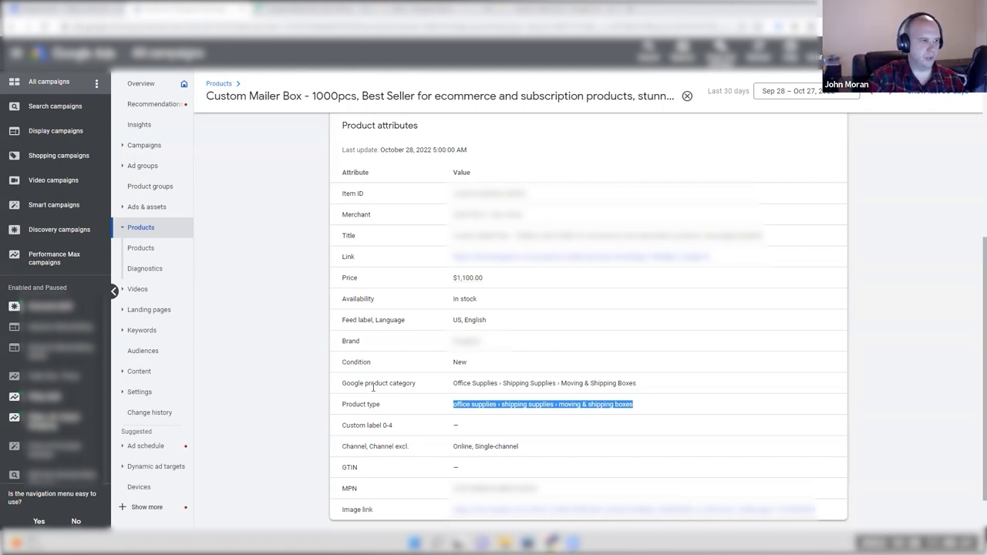
{"action": "left_click_drag", "start_coordinate": [474, 384], "coordinate": [626, 384]}
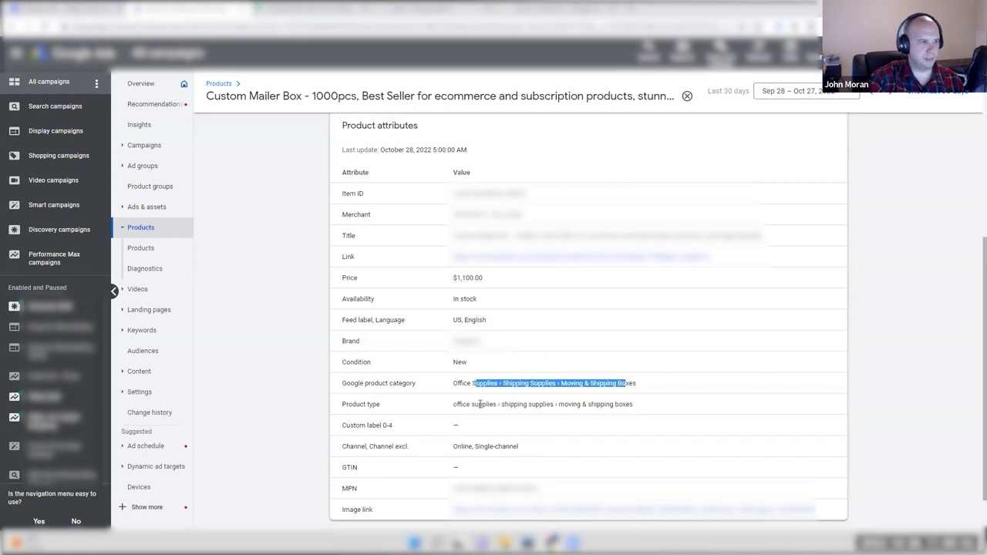
{"action": "left_click_drag", "start_coordinate": [480, 404], "coordinate": [632, 413]}
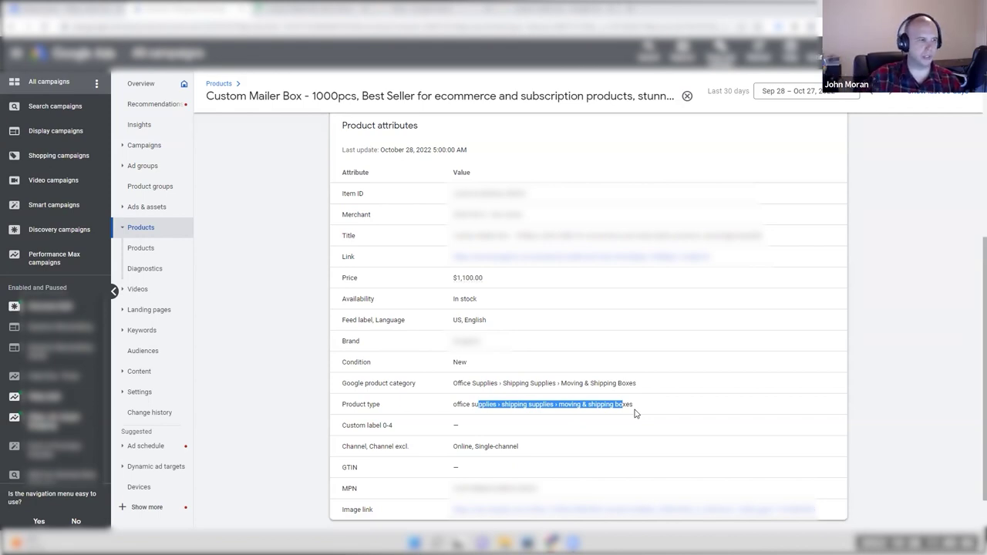
{"action": "left_click", "coordinate": [478, 407]}
{"action": "left_click_drag", "start_coordinate": [475, 404], "coordinate": [601, 404]}
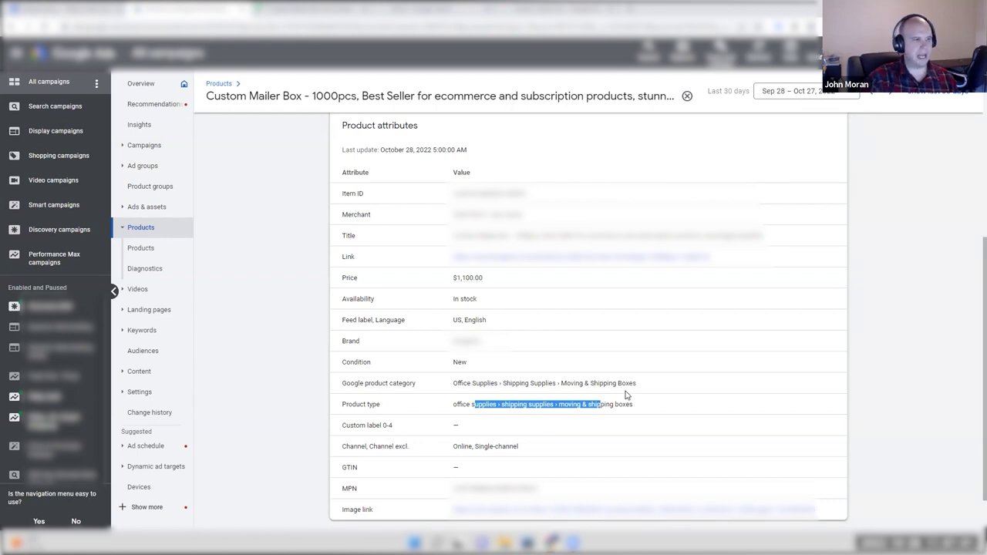
{"action": "left_click", "coordinate": [485, 378]}
{"action": "left_click_drag", "start_coordinate": [475, 383], "coordinate": [558, 383]}
{"action": "left_click", "coordinate": [521, 403]}
{"action": "left_click_drag", "start_coordinate": [477, 404], "coordinate": [532, 404]}
{"action": "left_click", "coordinate": [373, 383]}
{"action": "triple_click", "coordinate": [403, 380]}
{"action": "left_click_drag", "start_coordinate": [455, 404], "coordinate": [653, 409]}
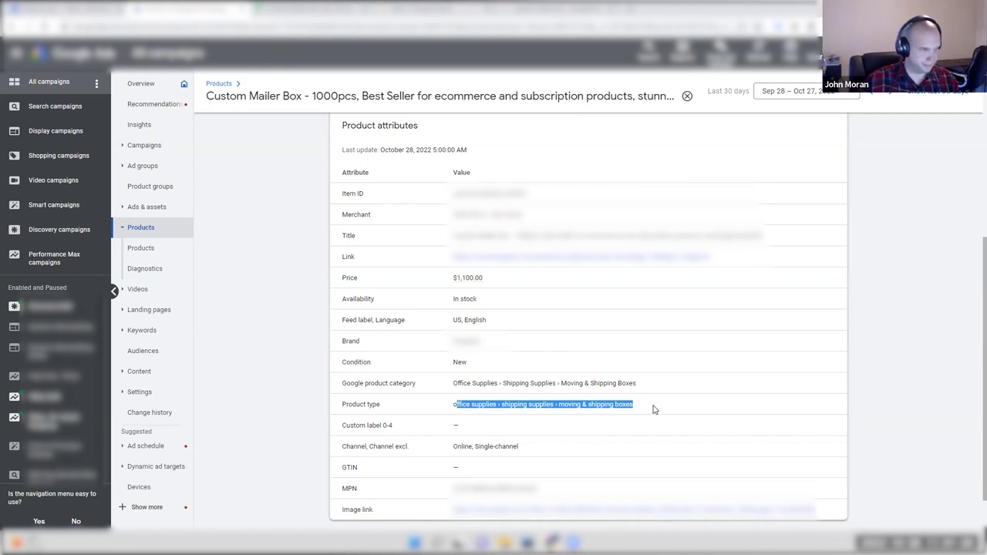
{"action": "left_click_drag", "start_coordinate": [511, 404], "coordinate": [631, 404]}
- Check the Shipping Box attributes in Merchant Center, and return to the Custom Mailer Box's product type in Google Ads
{"action": "key", "text": "ctrl+Tab"}
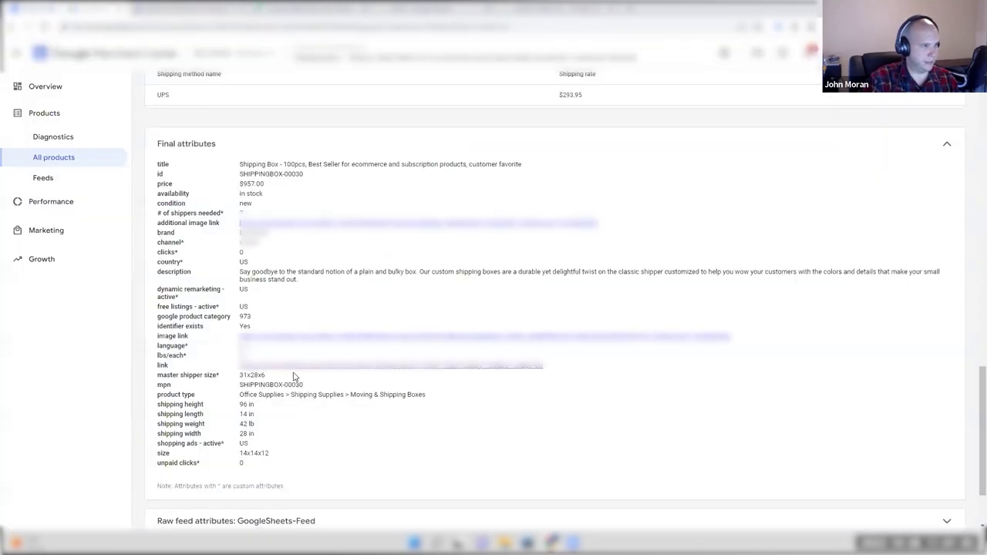
{"action": "key", "text": "ctrl+shift+Tab"}
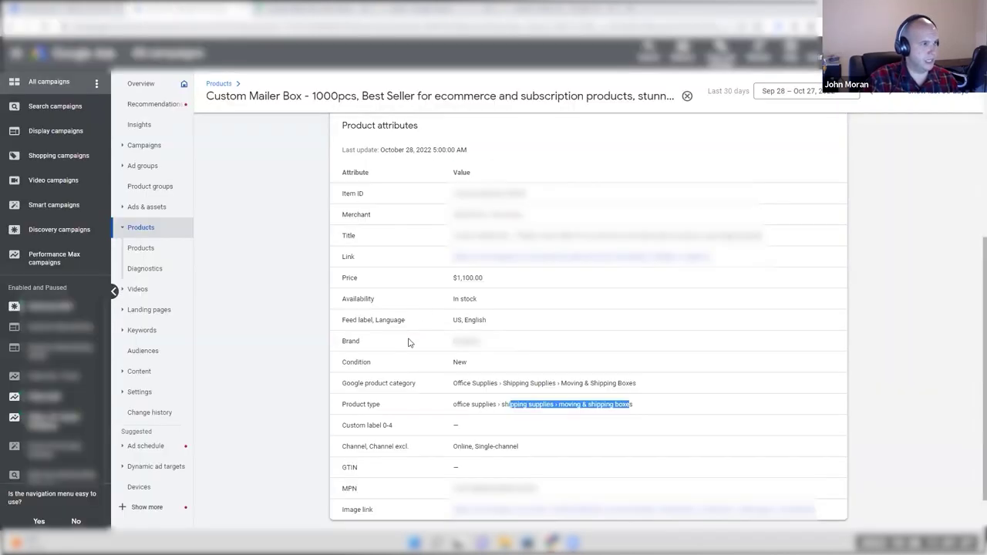
{"action": "left_click_drag", "start_coordinate": [467, 405], "coordinate": [604, 412]}
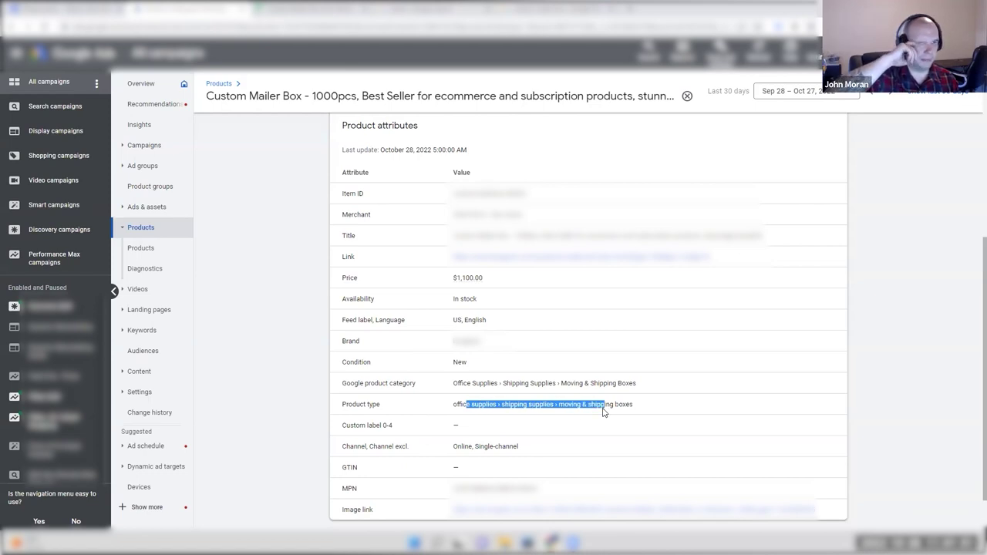
- Examine the "moving & shipping boxes" level of the Custom Mailer Box's product type for how well it describes the product
{"action": "scroll", "coordinate": [604, 412], "scroll_direction": "up", "scroll_amount": 1}
{"action": "left_click_drag", "start_coordinate": [561, 455], "coordinate": [623, 455]}
{"action": "scroll", "coordinate": [594, 404], "scroll_direction": "down", "scroll_amount": 1}
{"action": "mouse_move", "coordinate": [568, 404]}
{"action": "left_mouse_down"}
{"action": "mouse_move", "coordinate": [611, 404]}
{"action": "mouse_move", "coordinate": [559, 403]}
{"action": "mouse_move", "coordinate": [583, 406]}
{"action": "left_mouse_up"}
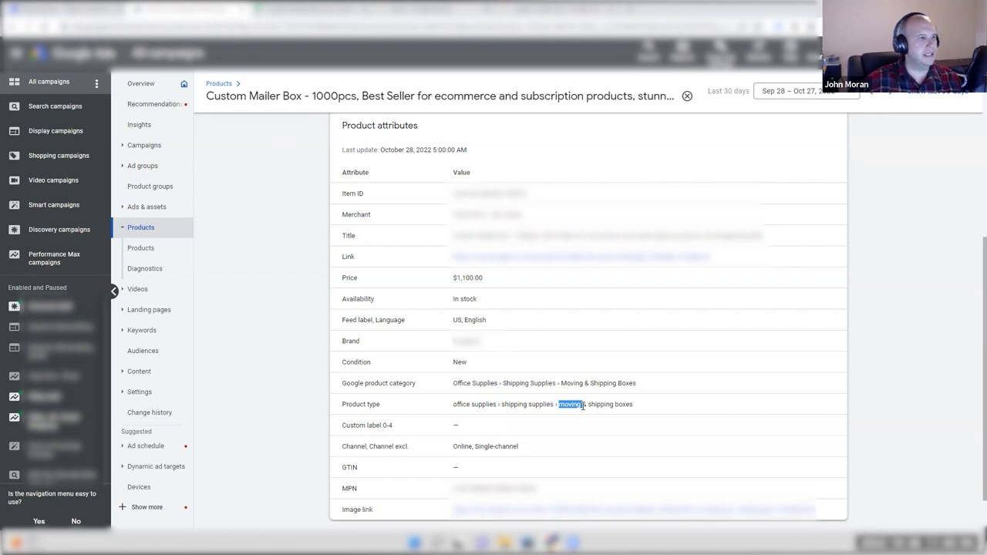
{"action": "left_click", "coordinate": [584, 406]}
{"action": "left_click_drag", "start_coordinate": [569, 404], "coordinate": [602, 395]}
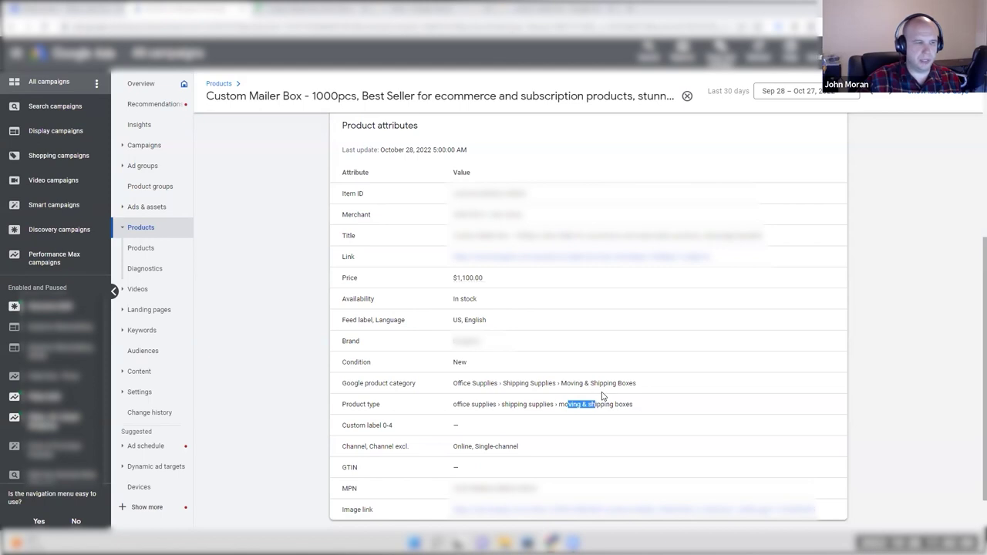
{"action": "left_click_drag", "start_coordinate": [459, 405], "coordinate": [581, 405]}
{"action": "left_click_drag", "start_coordinate": [455, 405], "coordinate": [637, 413]}
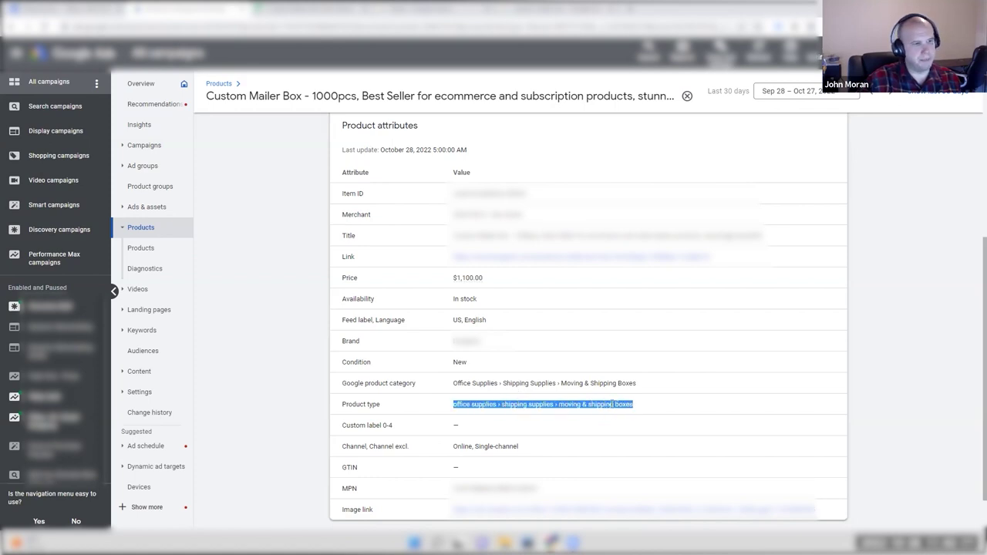
{"action": "left_click", "coordinate": [601, 404]}
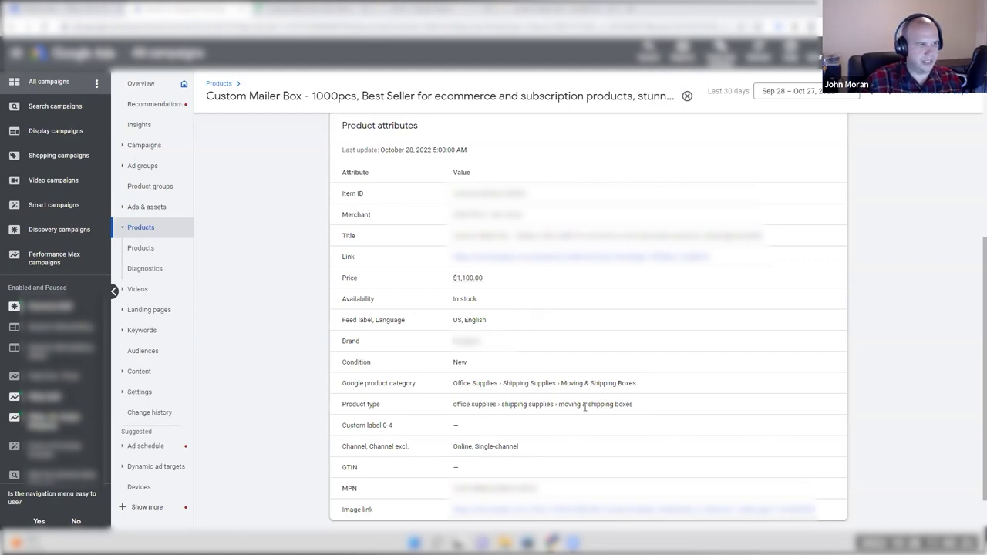
{"action": "left_click_drag", "start_coordinate": [559, 404], "coordinate": [626, 408]}
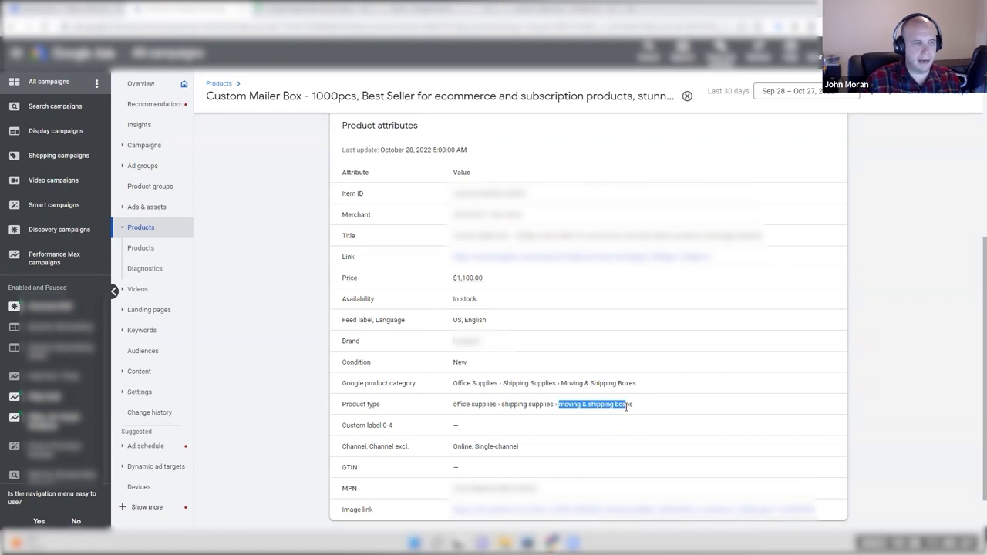
{"action": "left_click", "coordinate": [581, 409]}
{"action": "left_click_drag", "start_coordinate": [569, 405], "coordinate": [624, 408]}
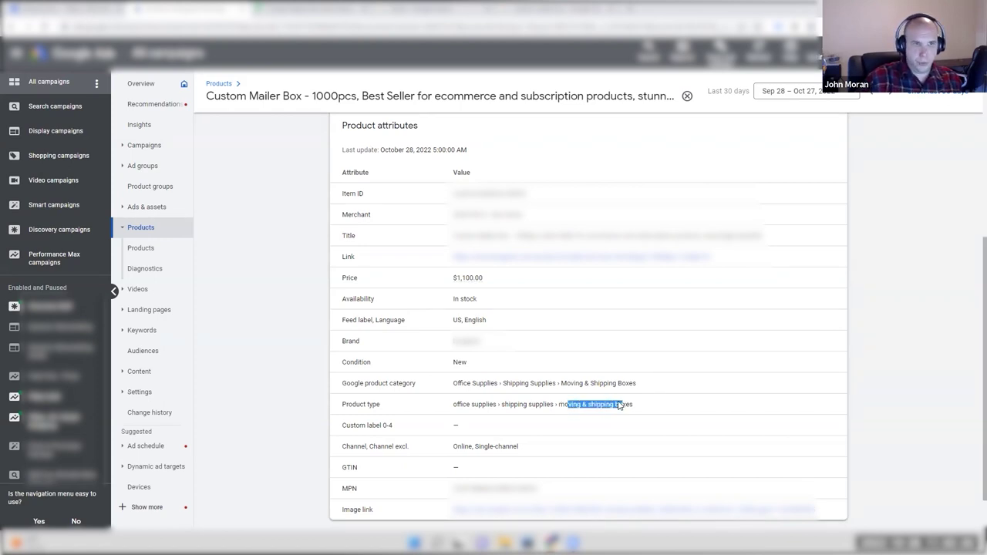